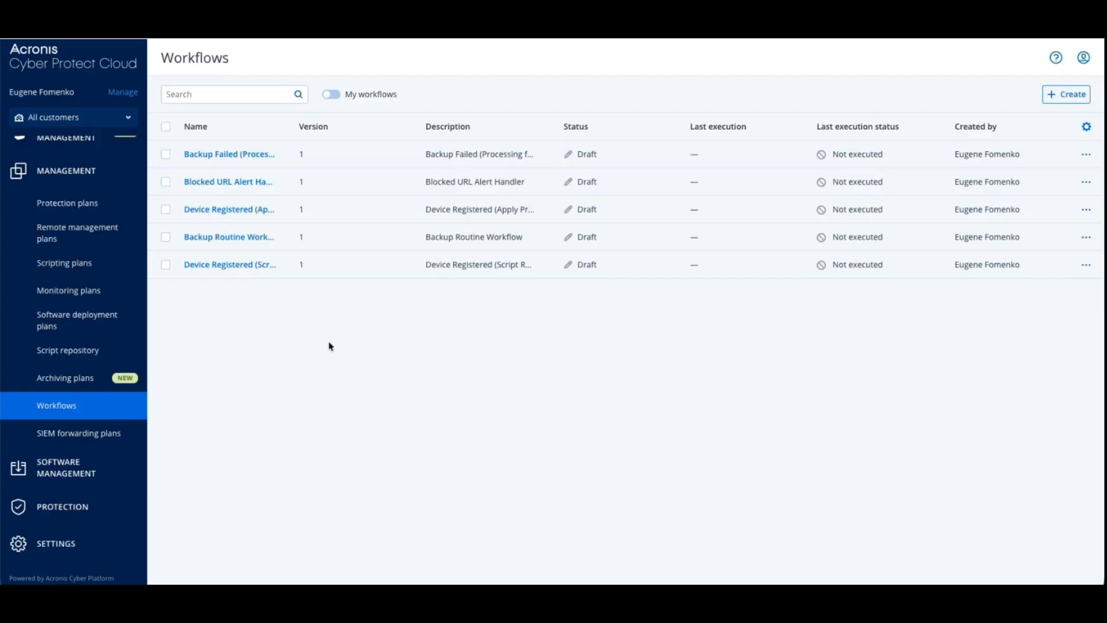
Create a new workflow named Test with the description Test
left_click(1051, 102)
left_click(460, 136)
type("Test")
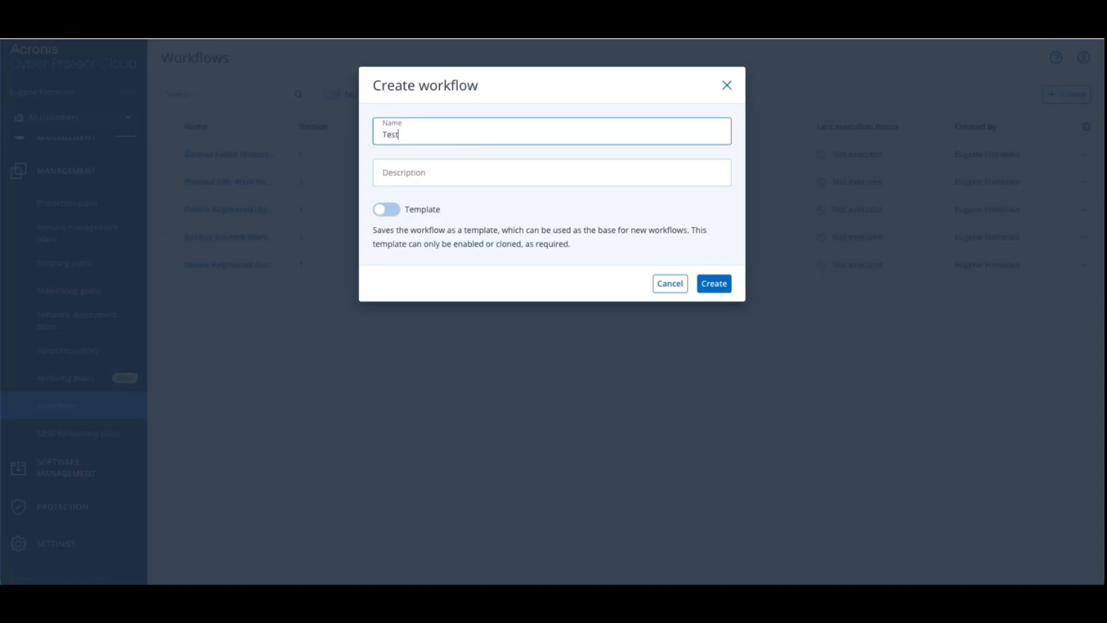
key("Tab")
type("Test")
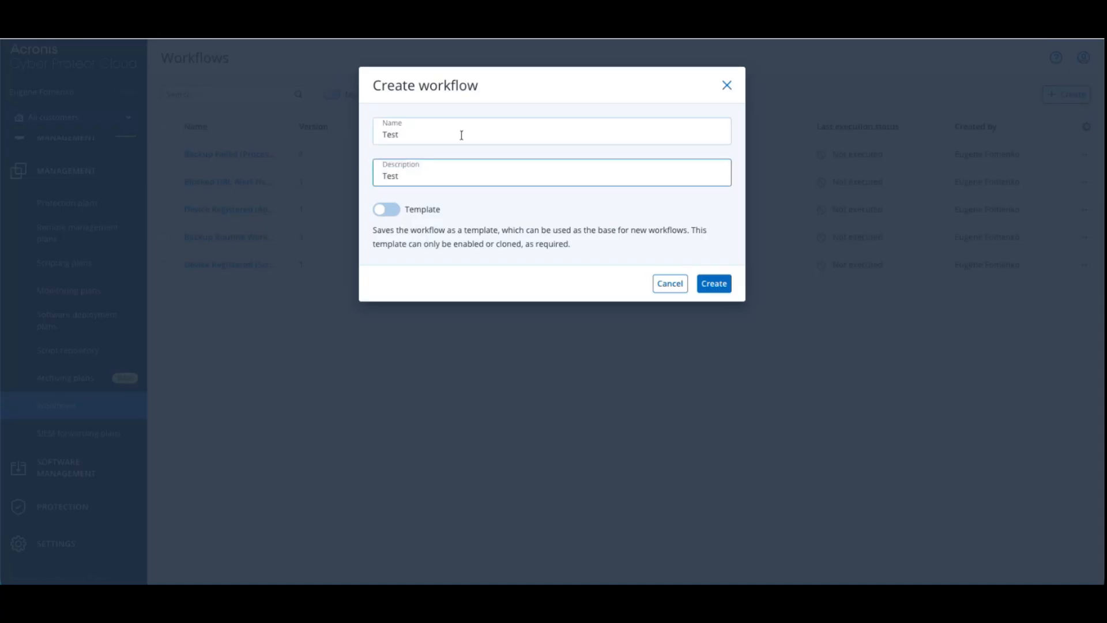
key("Return")
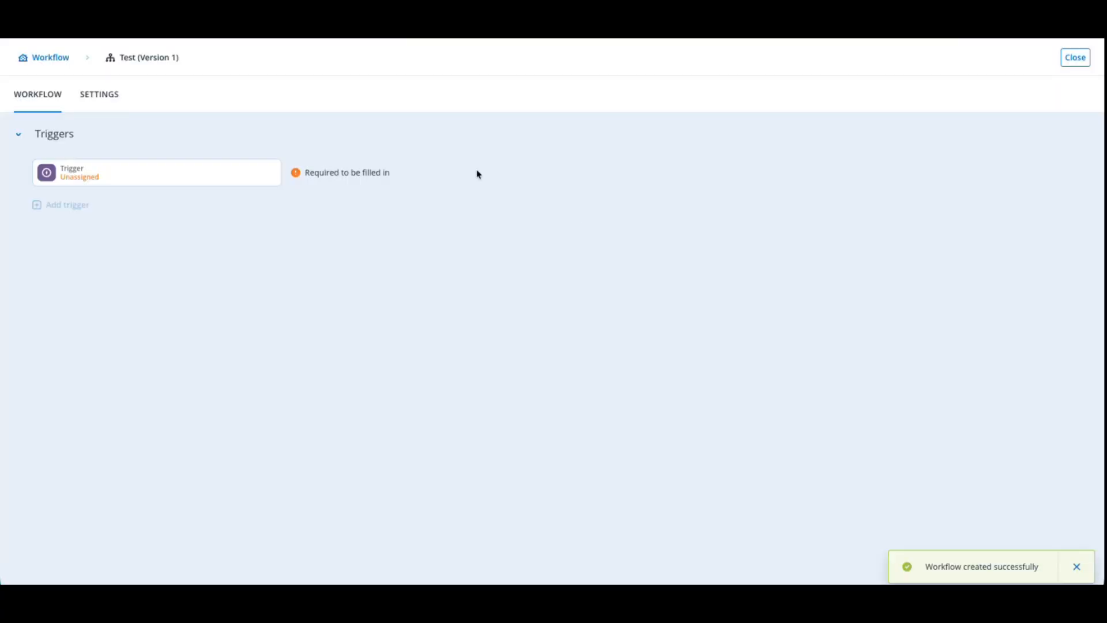
Look through the trigger types for tenants, users and devices, and set the workflow's trigger to Alert created
left_click(224, 184)
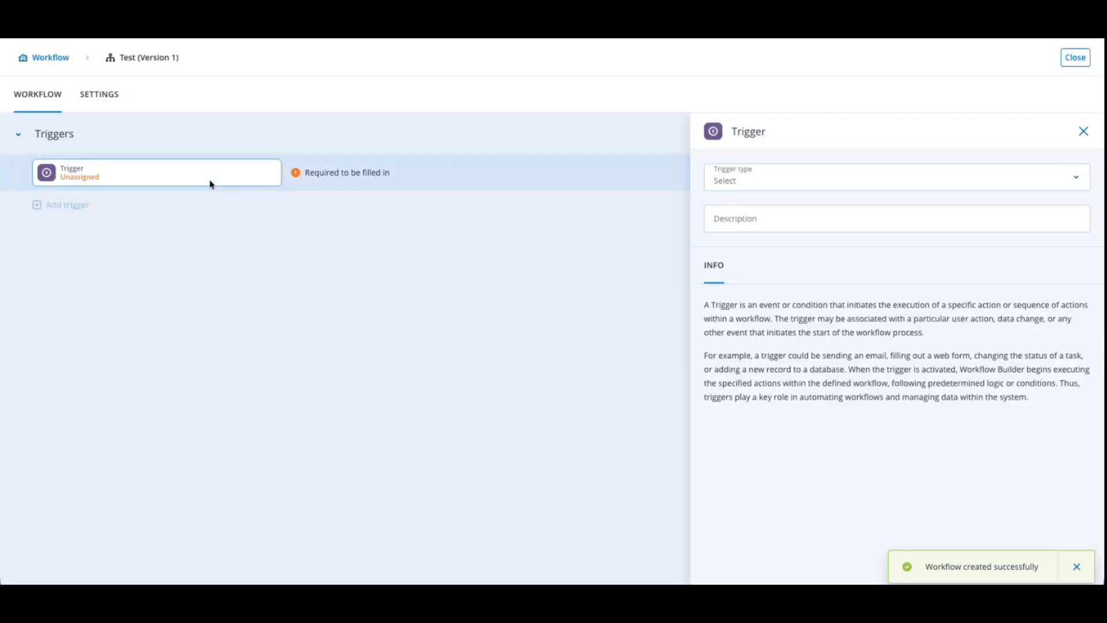
left_click(931, 176)
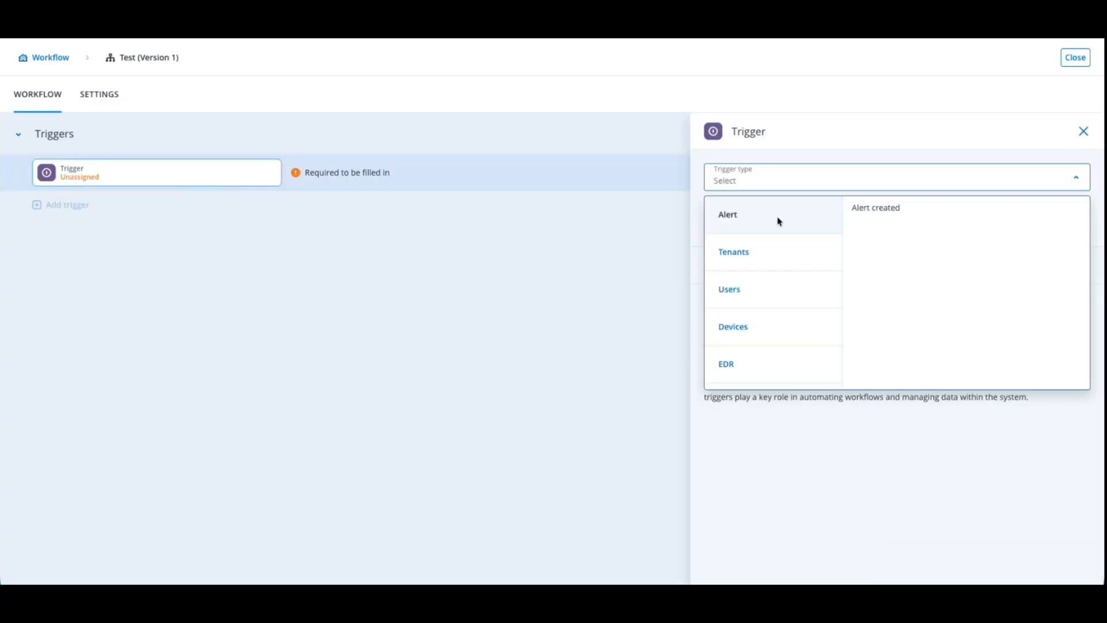
left_click(786, 254)
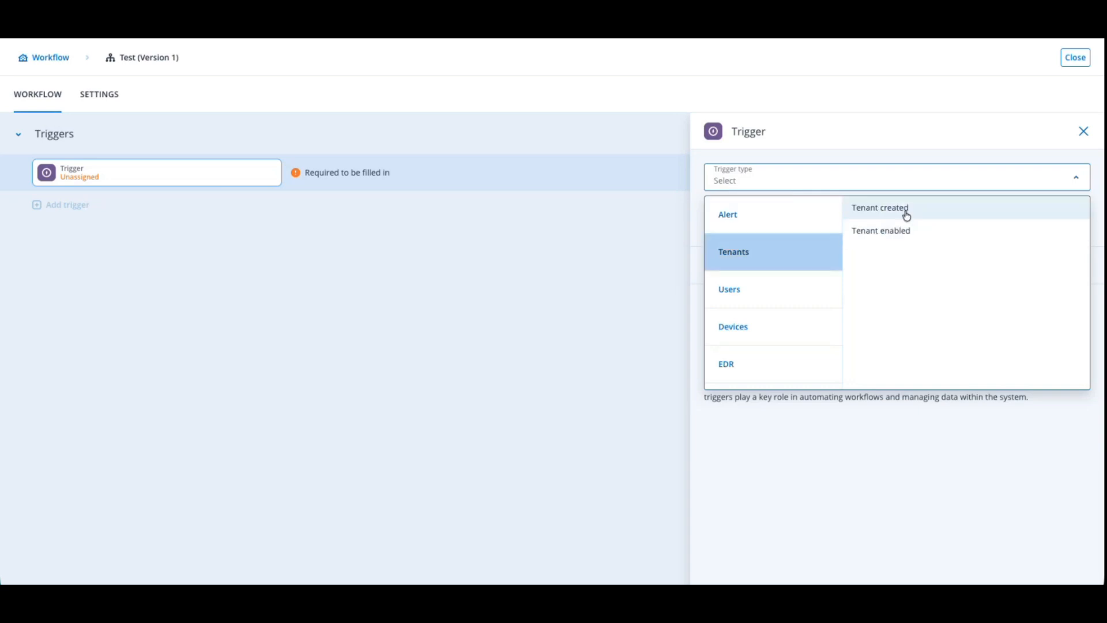
left_click(752, 295)
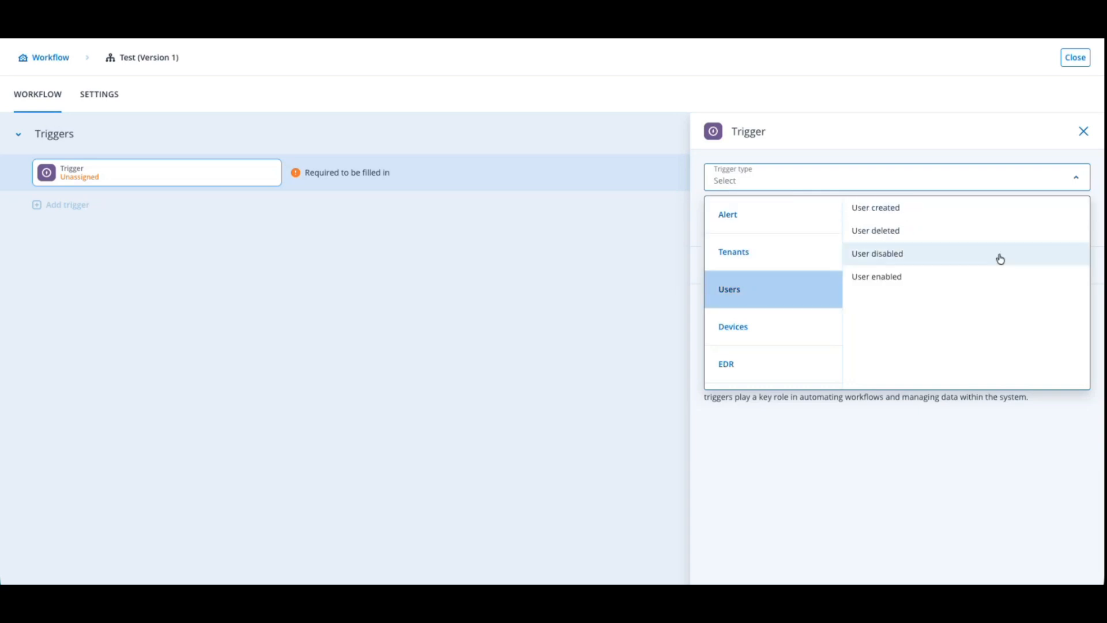
left_click(753, 330)
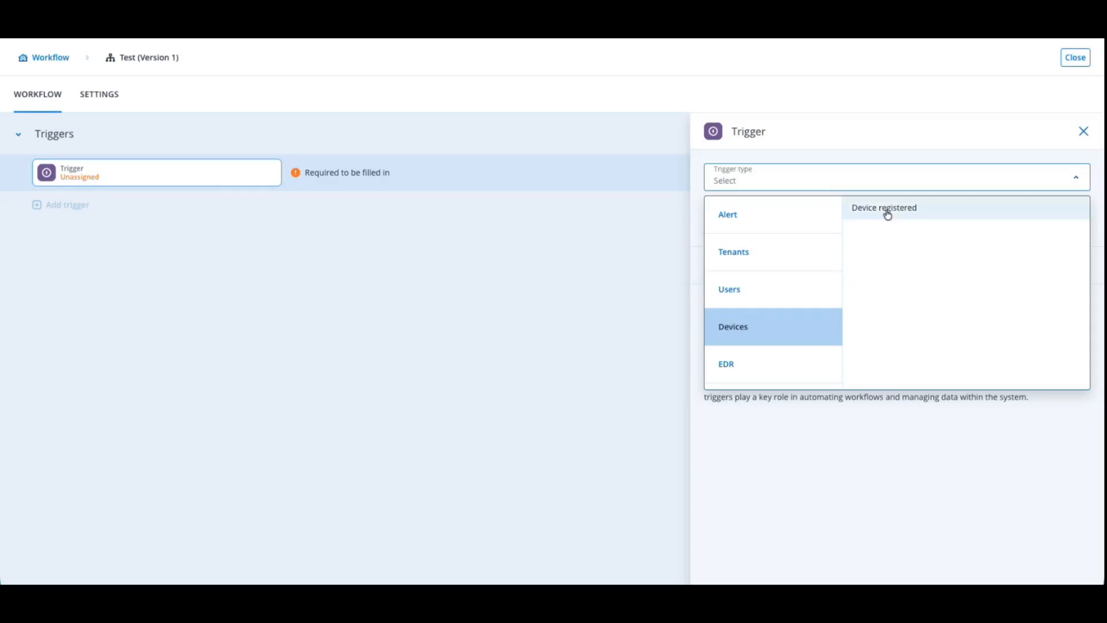
left_click(742, 226)
left_click(862, 213)
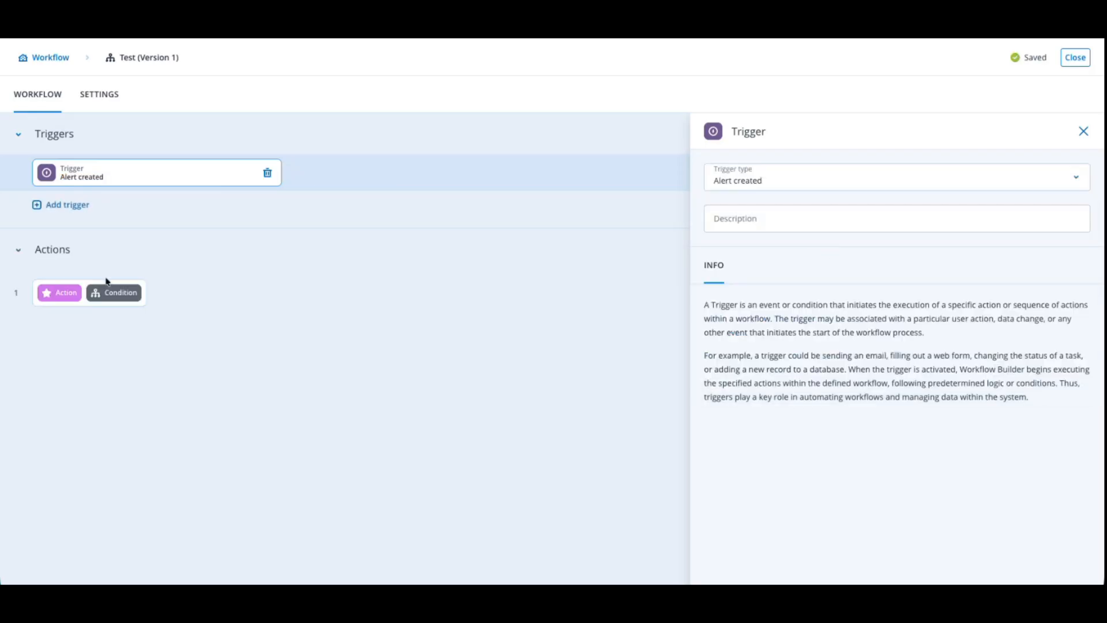
Add a condition as the first action, with Path A applying when the trigger's Alert severity equals Warning
left_click(121, 294)
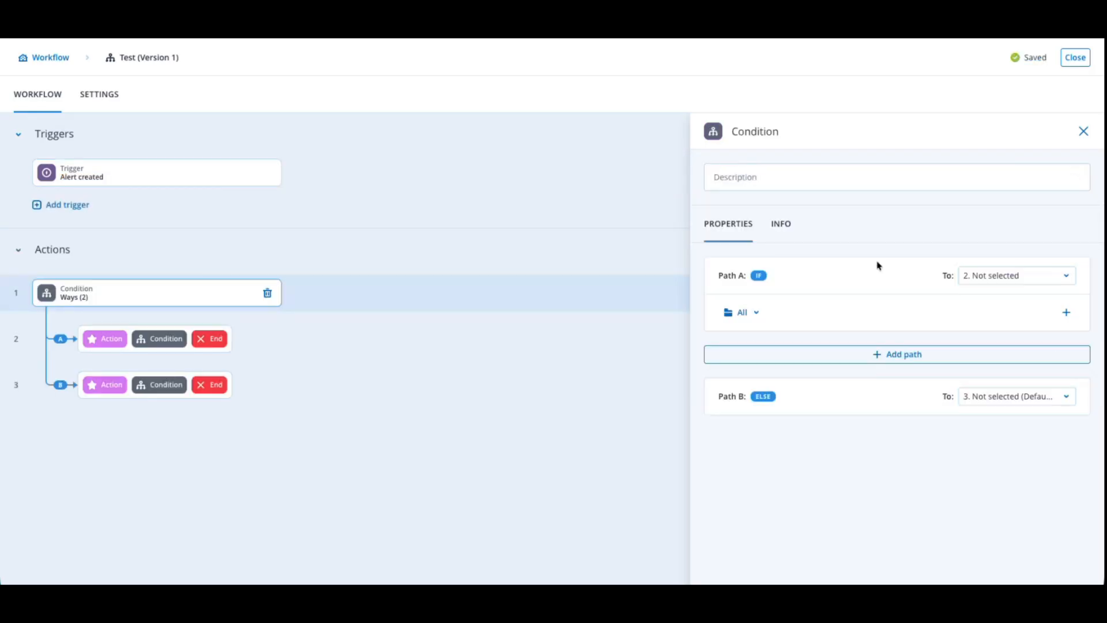
left_click(1073, 313)
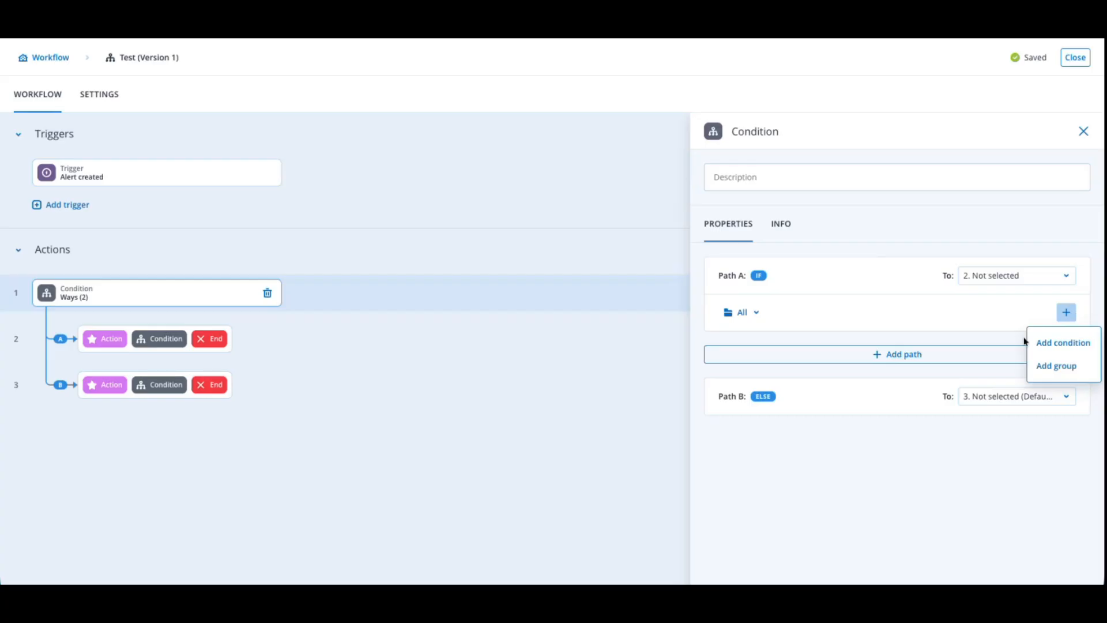
left_click(1063, 343)
left_click(910, 383)
scroll(973, 340, "down", 1)
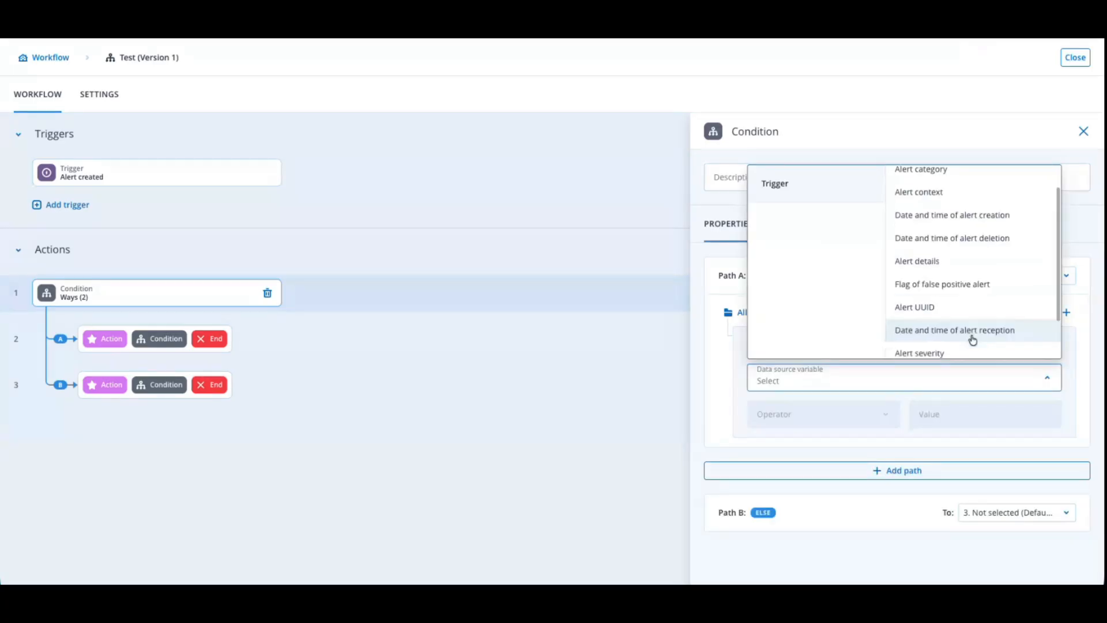
left_click(973, 353)
left_click(878, 418)
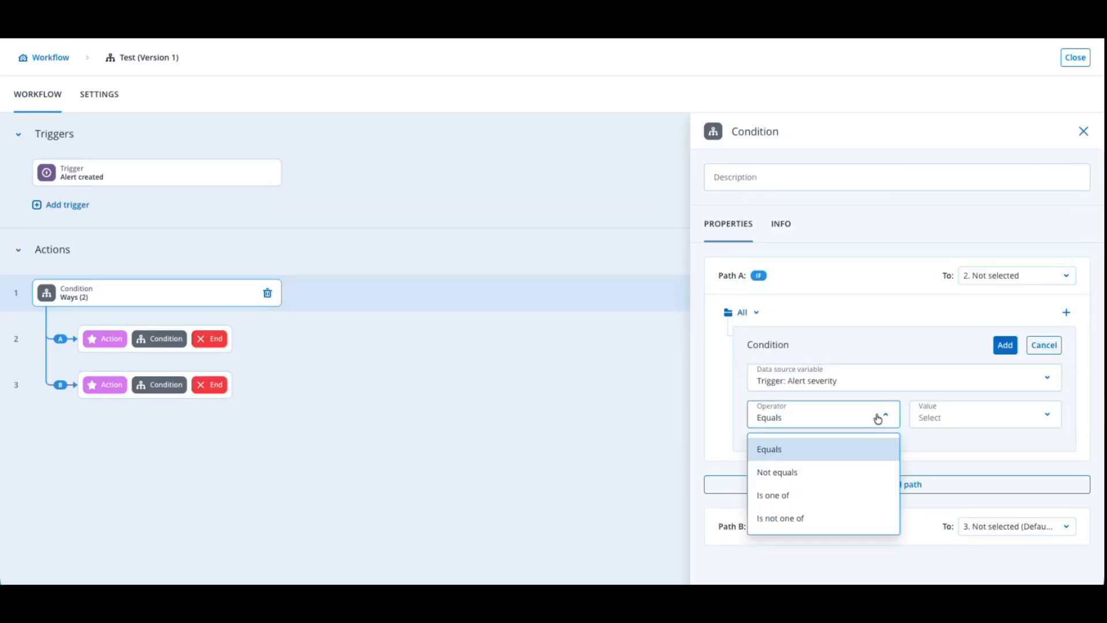
left_click(829, 455)
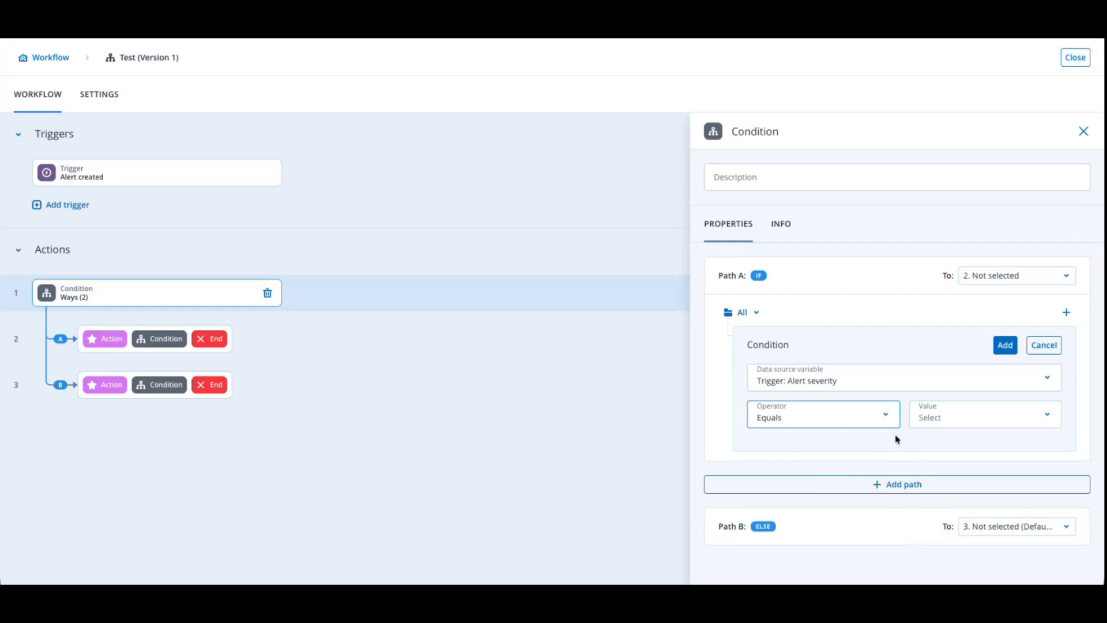
left_click(949, 415)
left_click(952, 494)
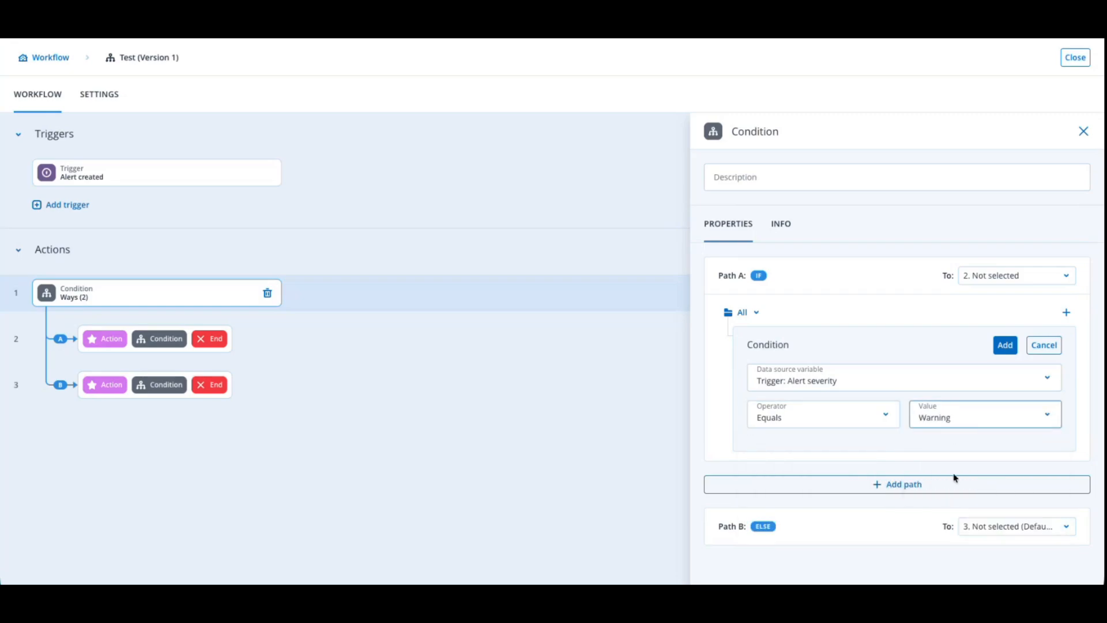
left_click(1003, 346)
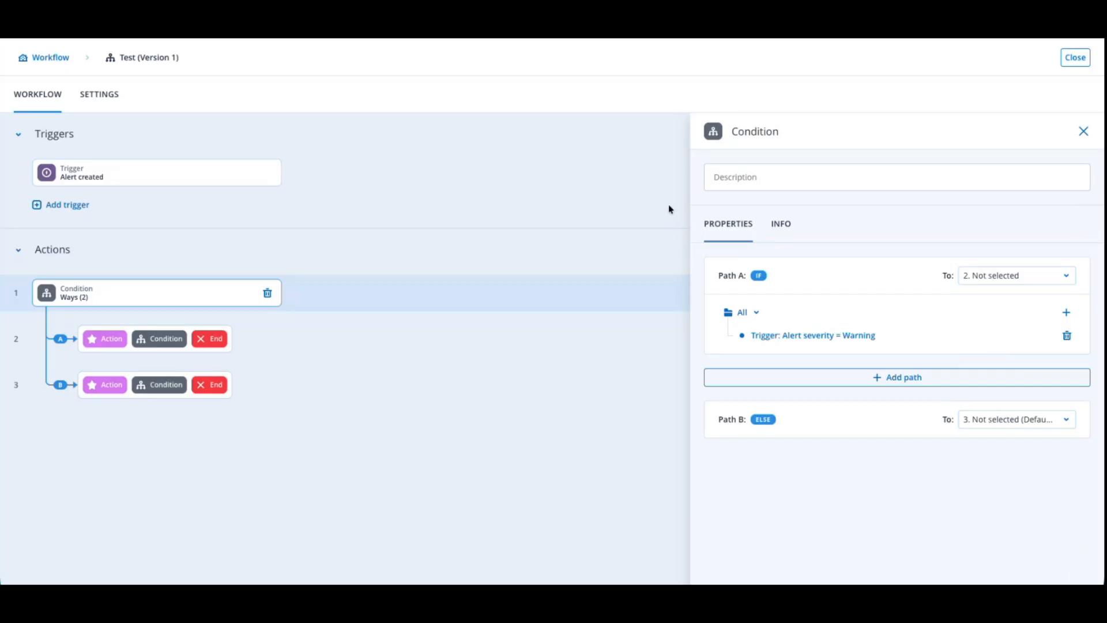
Add a Get tenant from alert action as the first action on Path A
left_click(105, 340)
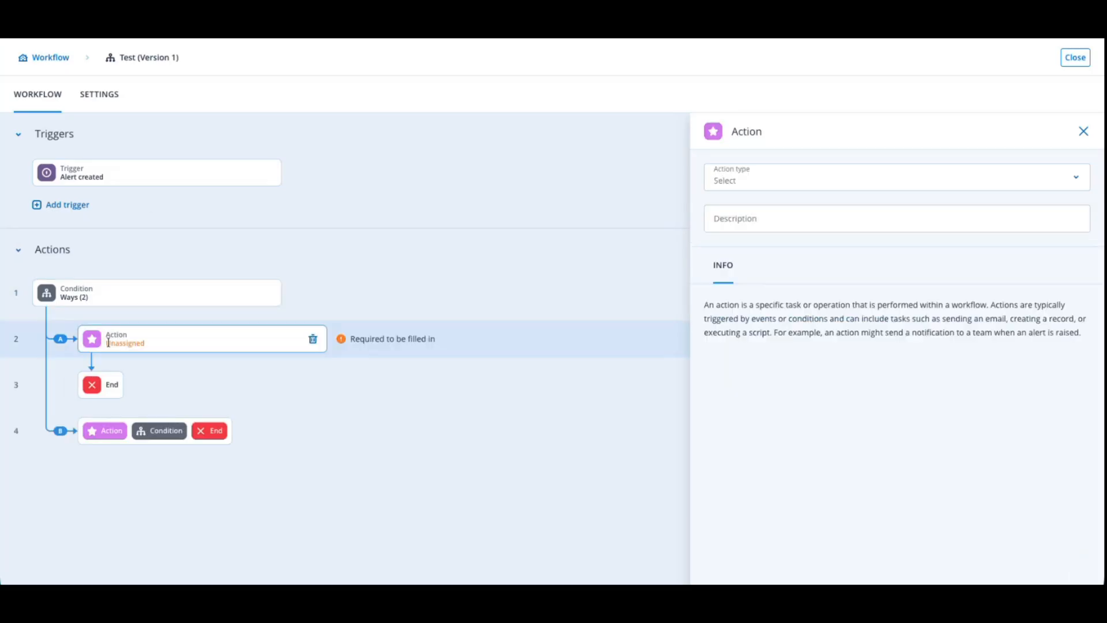
left_click(762, 179)
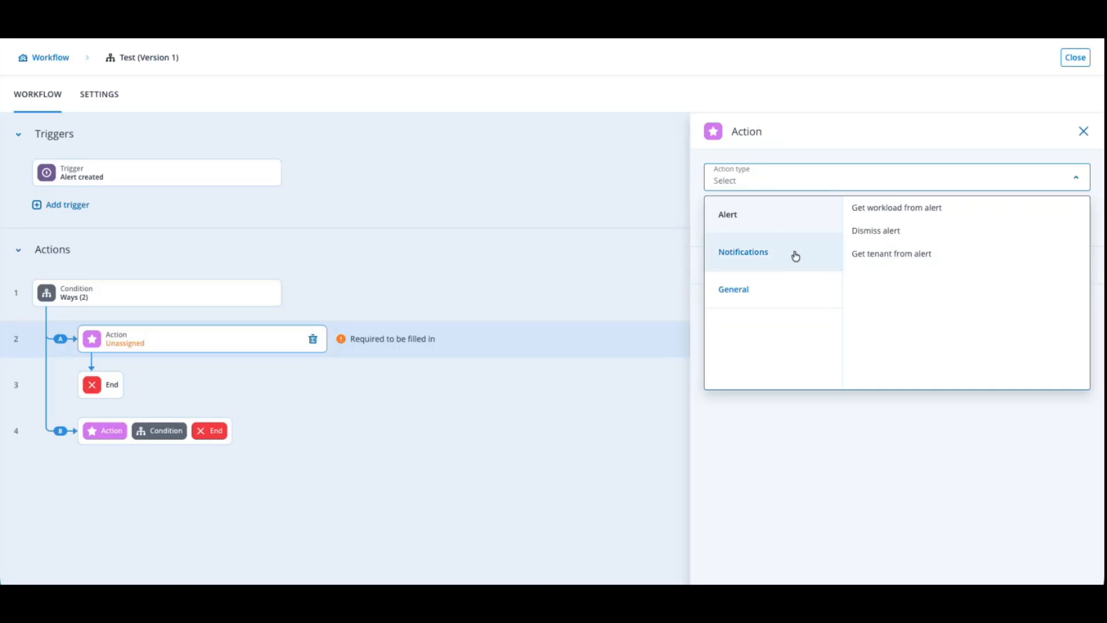
left_click(904, 260)
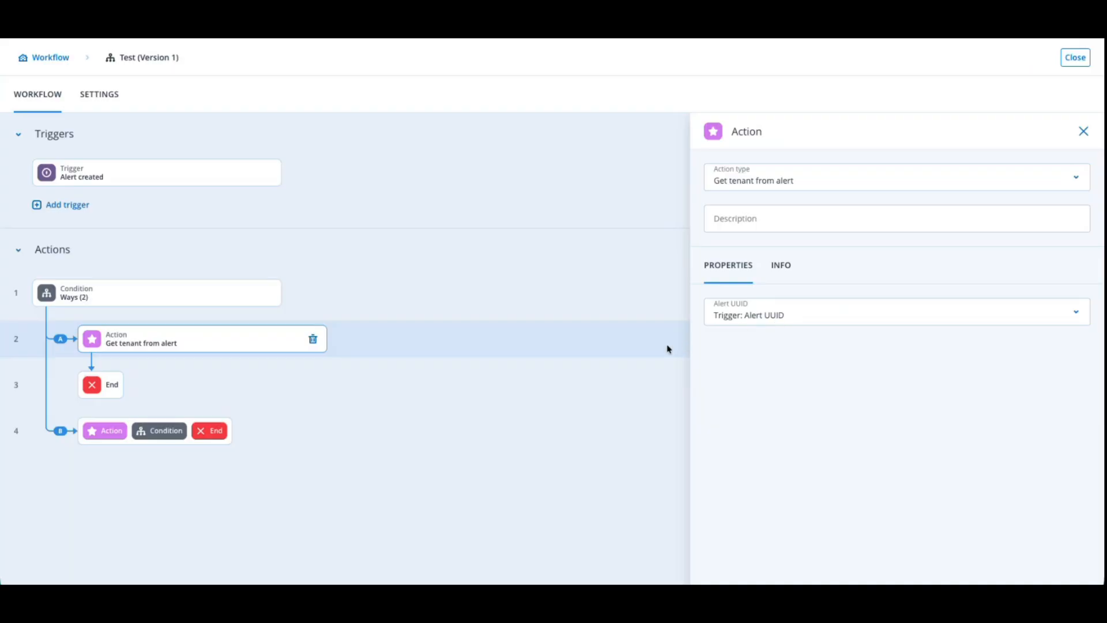
Insert a Dismiss alert action after the Get tenant from alert action on Path A
left_click(173, 360)
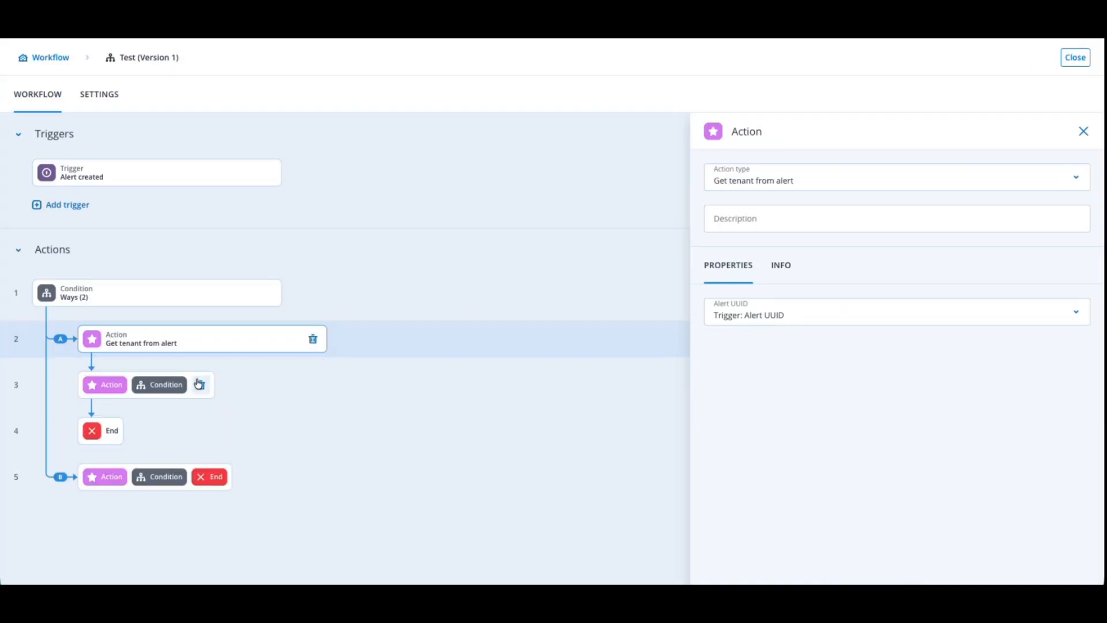
left_click(96, 387)
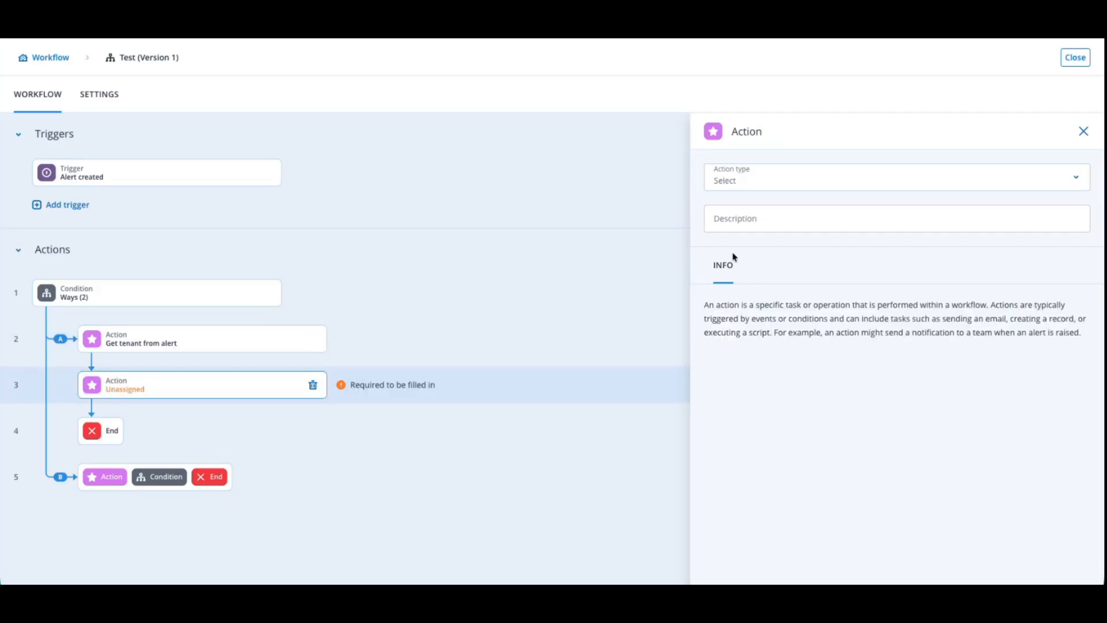
left_click(752, 184)
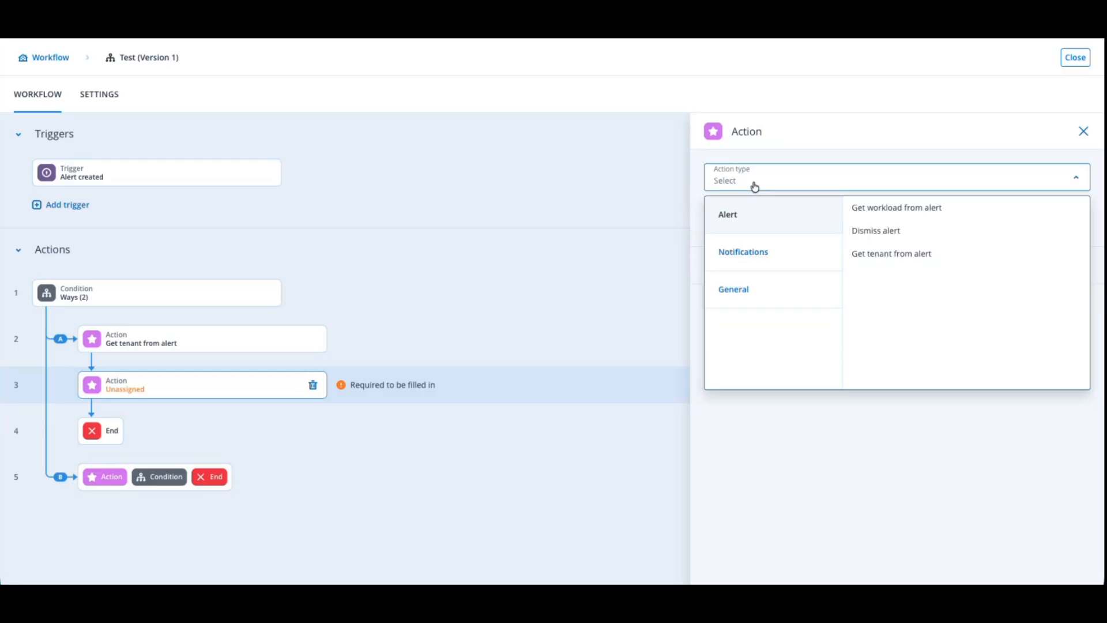
left_click(867, 230)
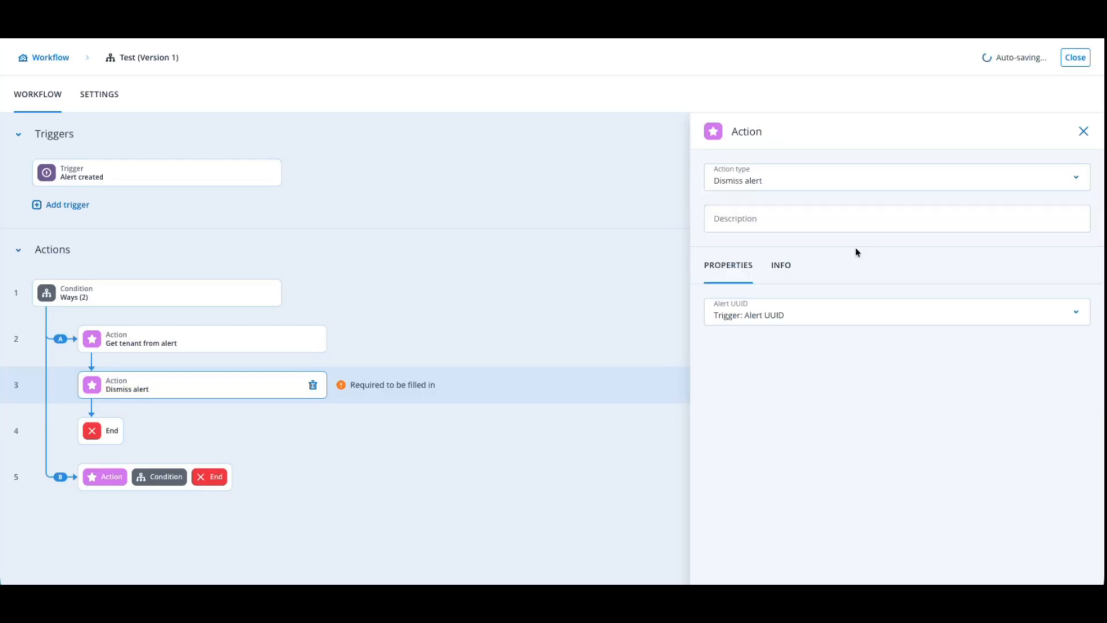
Add a Send email to tenant admins action on Path B
left_click(99, 481)
left_click(712, 183)
mouse_move(749, 252)
left_click(886, 214)
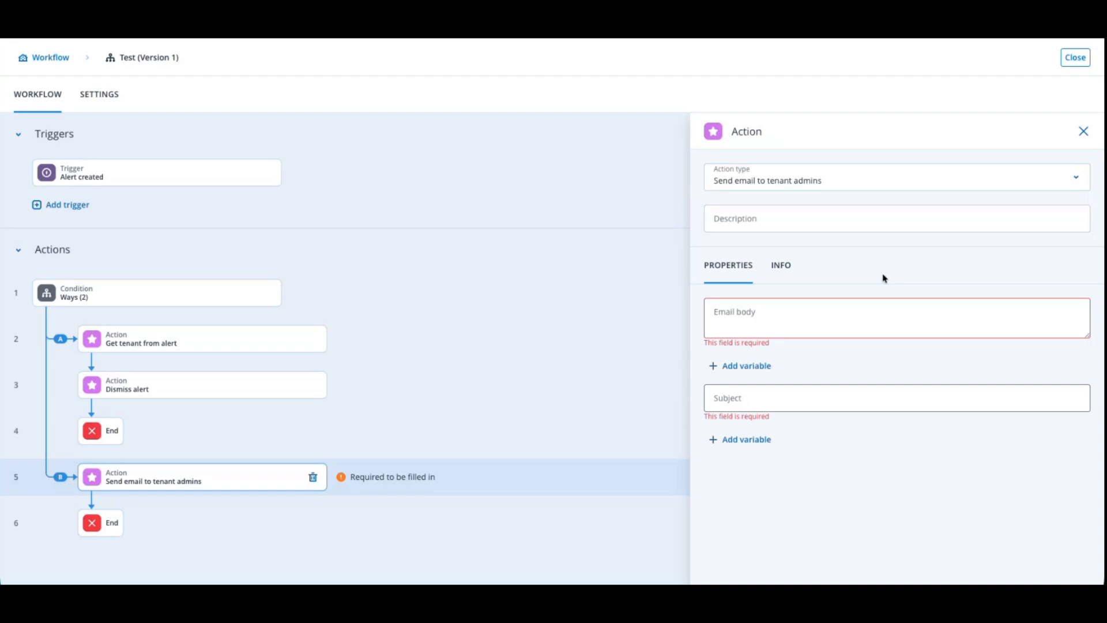
Write the email body as "The alert", the trigger's Alert UUID variable, and "was dismissed"
left_click(884, 317)
type("The alert")
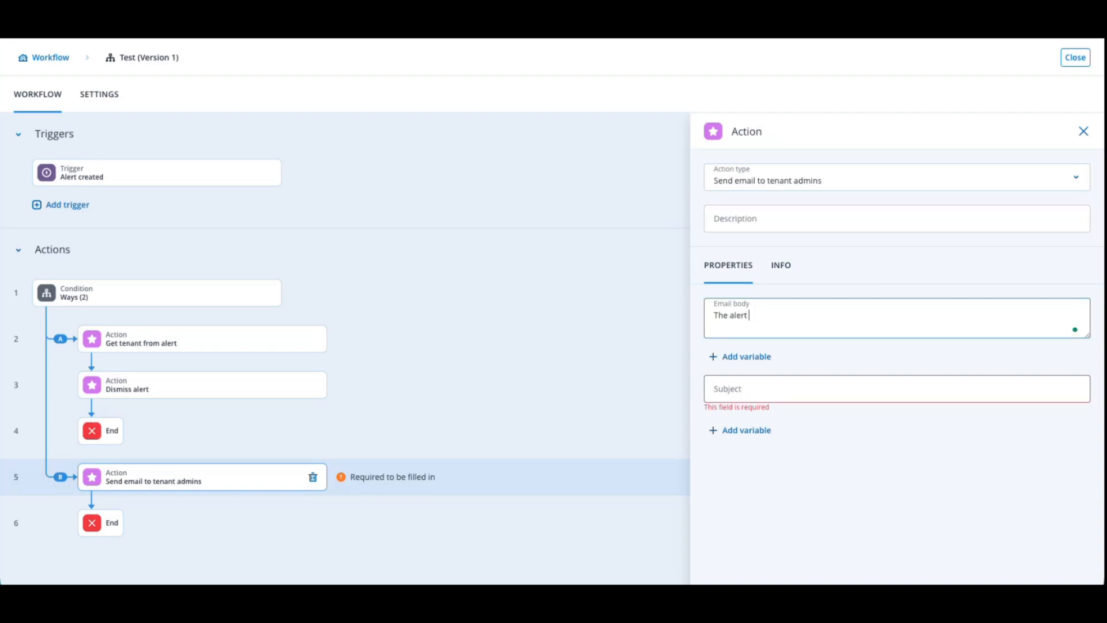
left_click(769, 356)
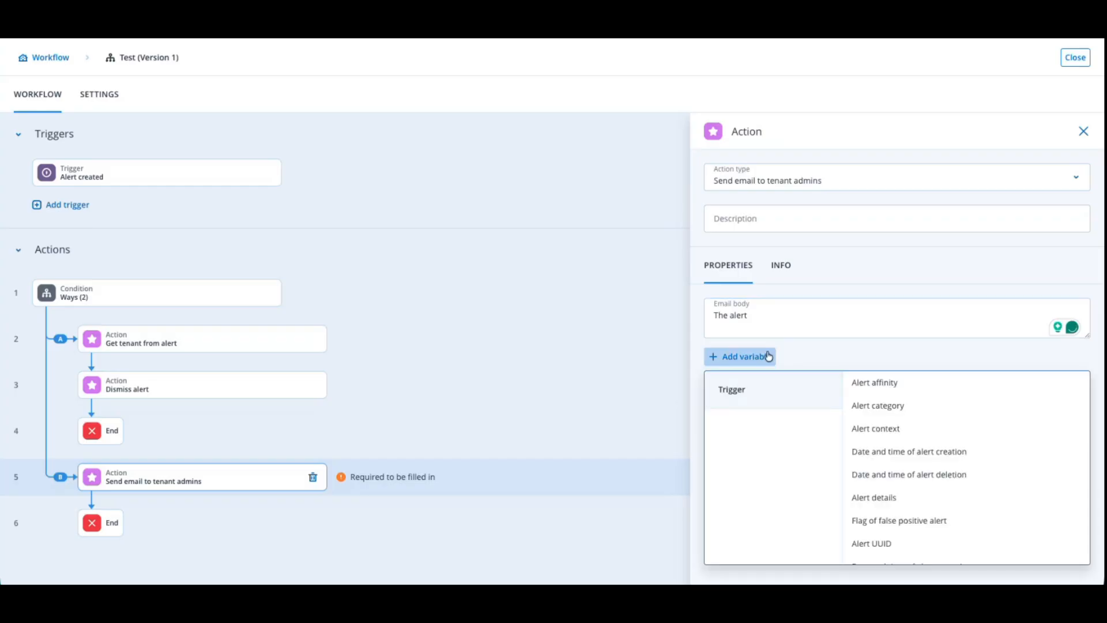
left_click(871, 543)
type("was")
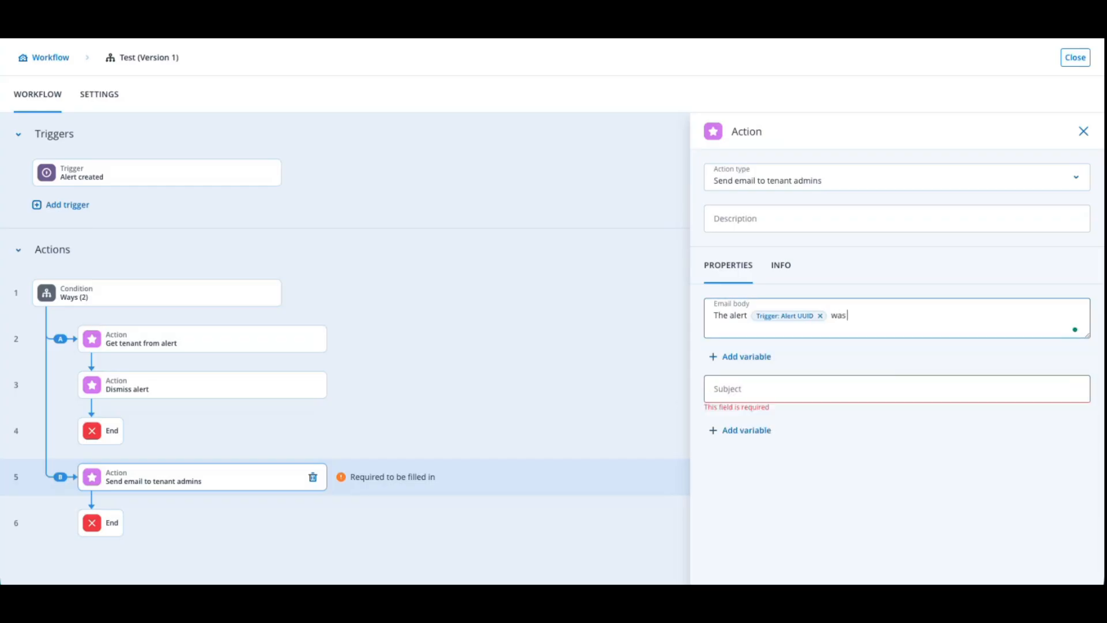
type(" dismissed")
Write the email subject as "Alert", the trigger's Alert UUID variable and "was dismissed", and close the workflow
left_click(785, 382)
type("Alert")
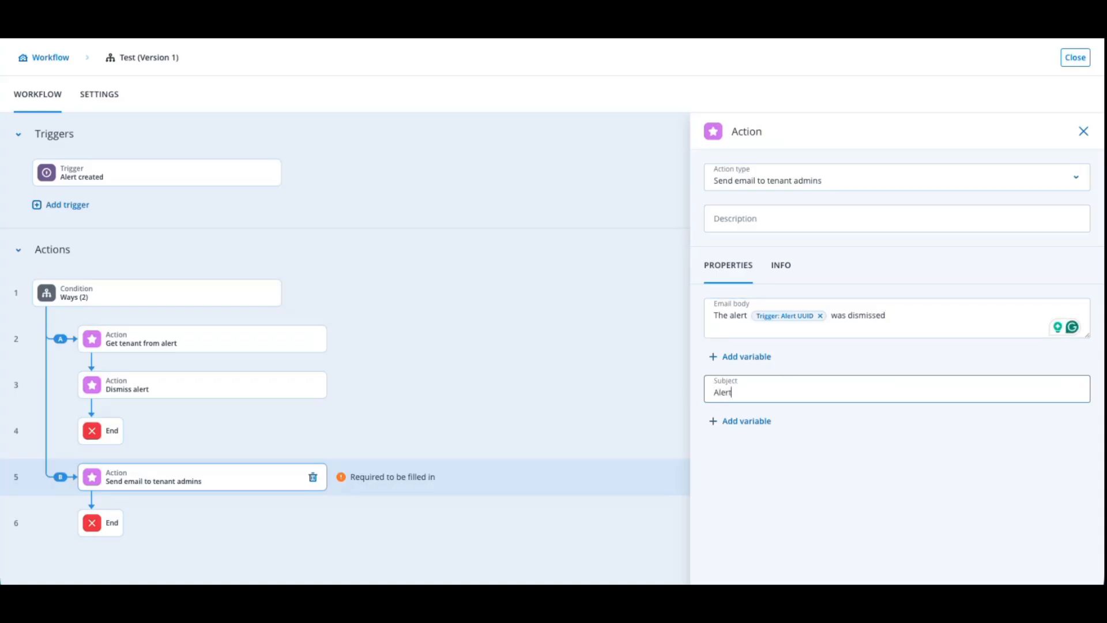
left_click(756, 431)
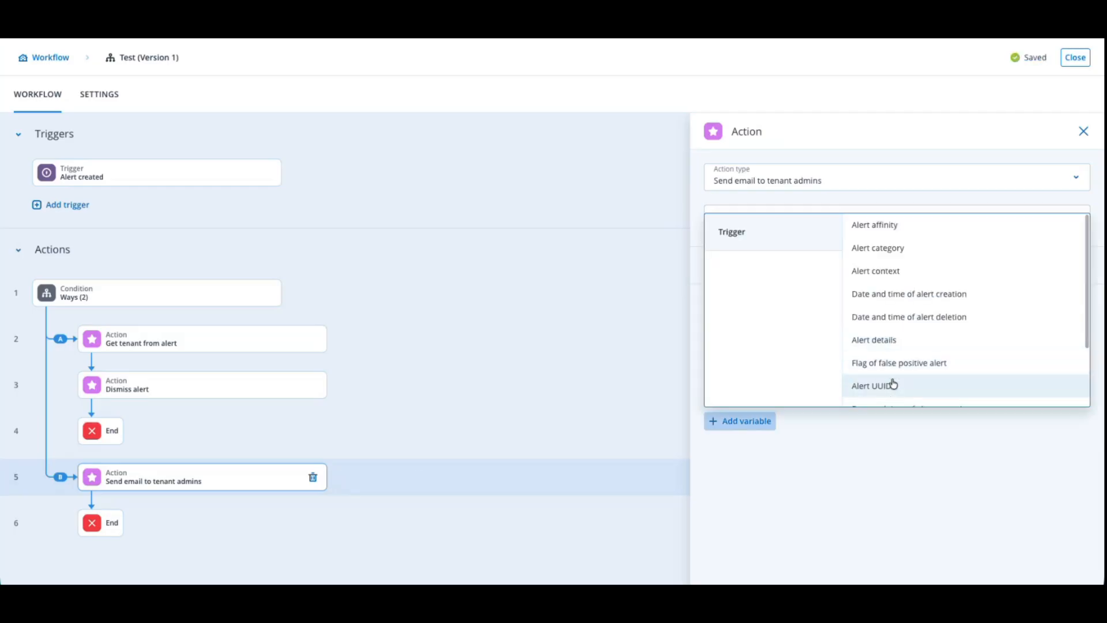
left_click(892, 385)
type("was dismissed")
left_click(1083, 131)
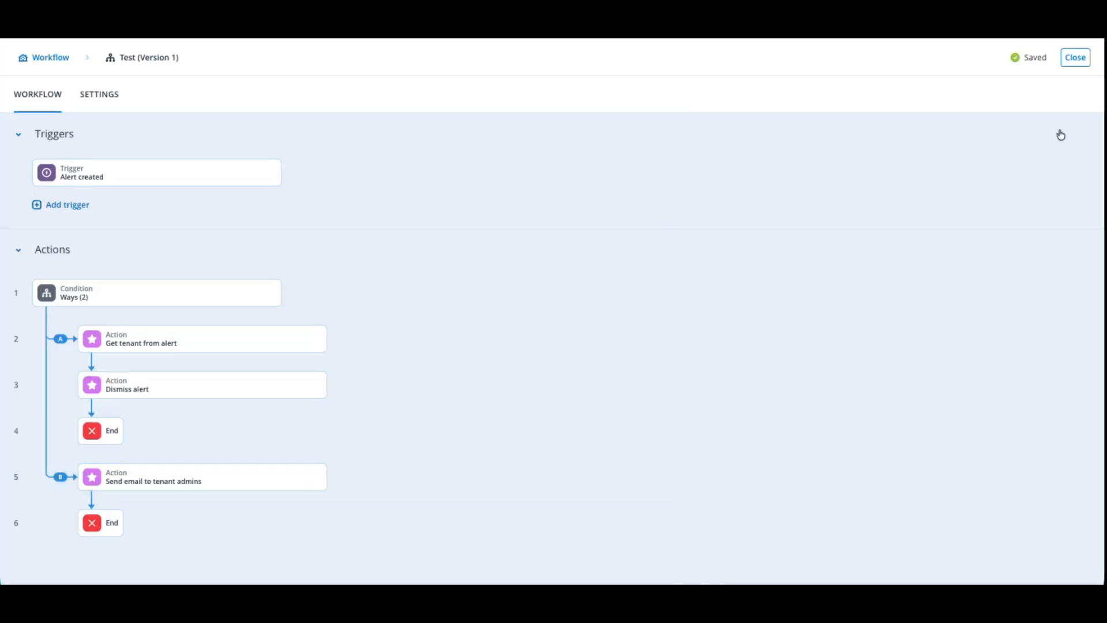
left_click(1075, 57)
Reopen the Test workflow from the list and examine the Template option in its general settings
left_click(216, 158)
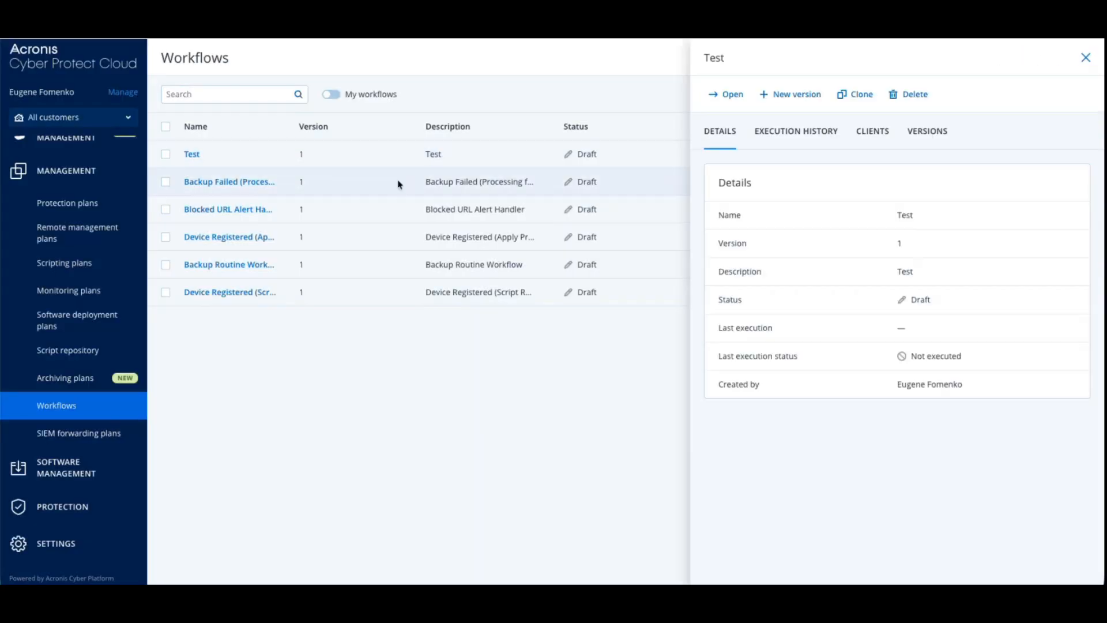
left_click(725, 95)
left_click(101, 98)
left_click_drag(413, 306, 364, 279)
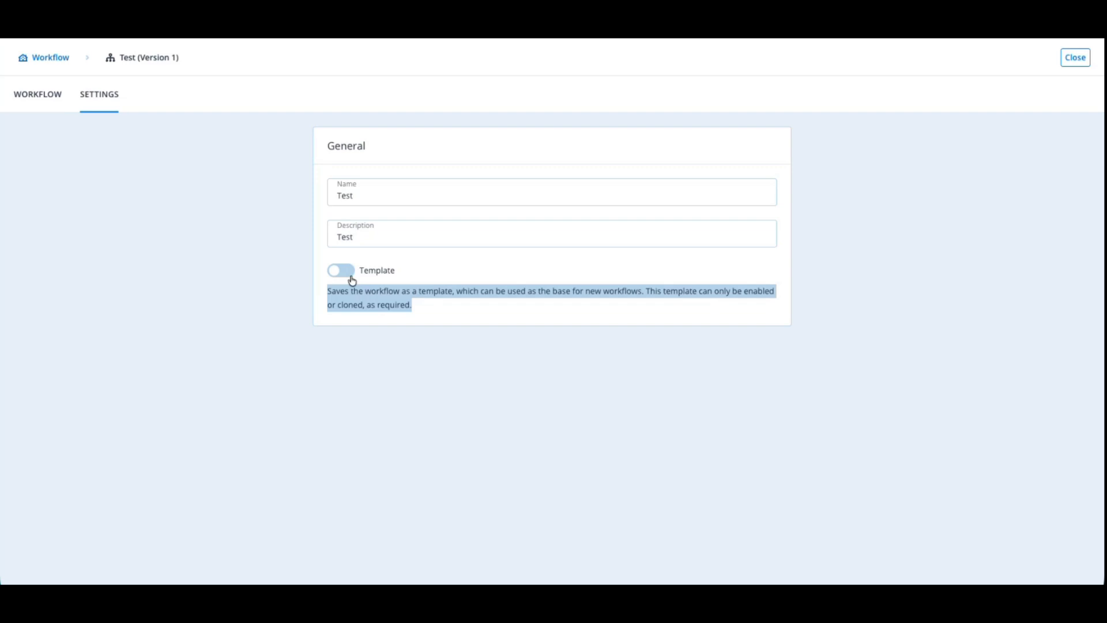
left_click(350, 276)
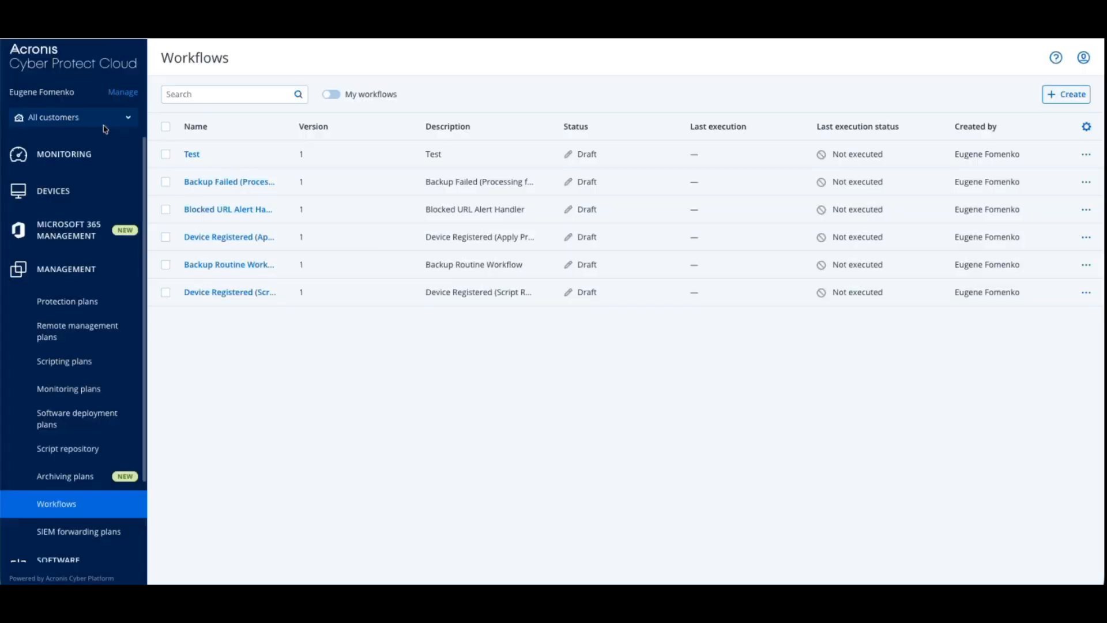
Create a workflow named "Device Registered" with a description, without making it a template
left_click(124, 117)
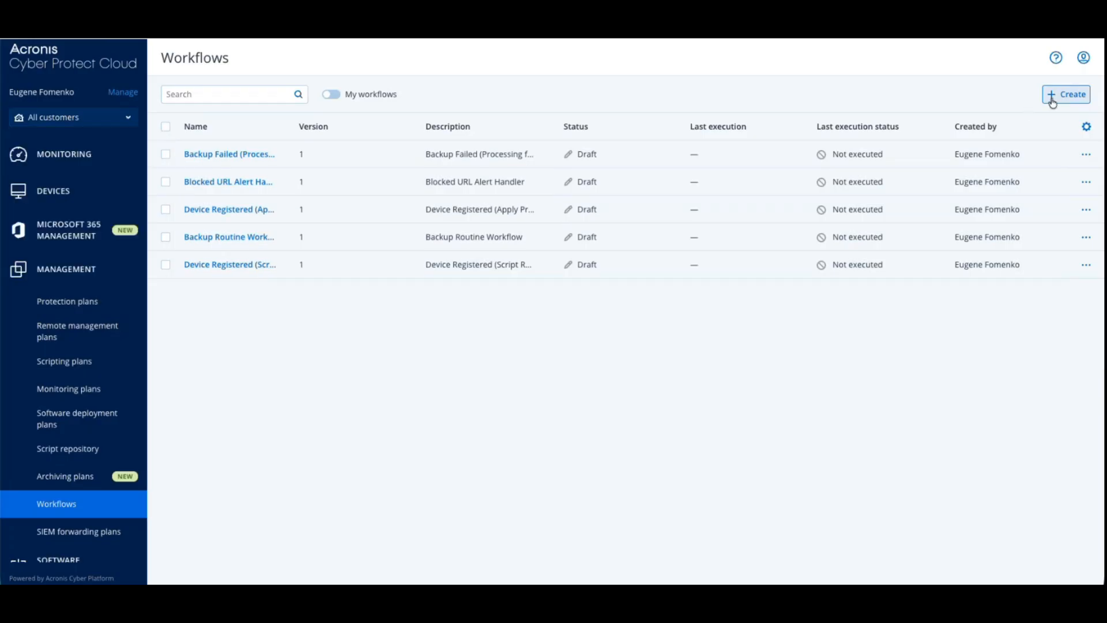
left_click(1053, 97)
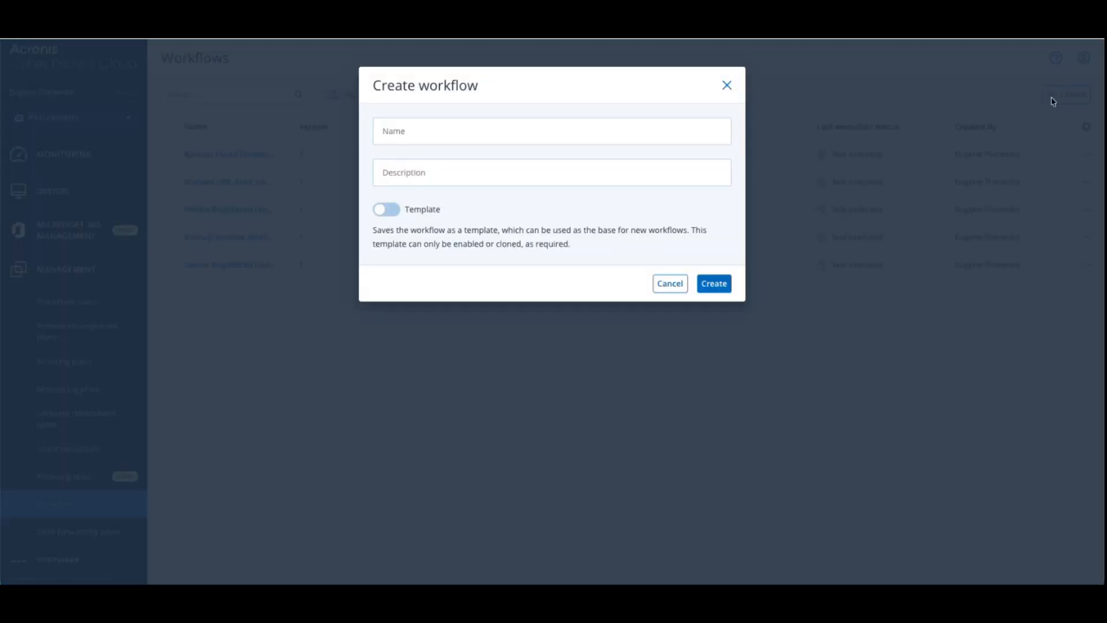
left_click(490, 140)
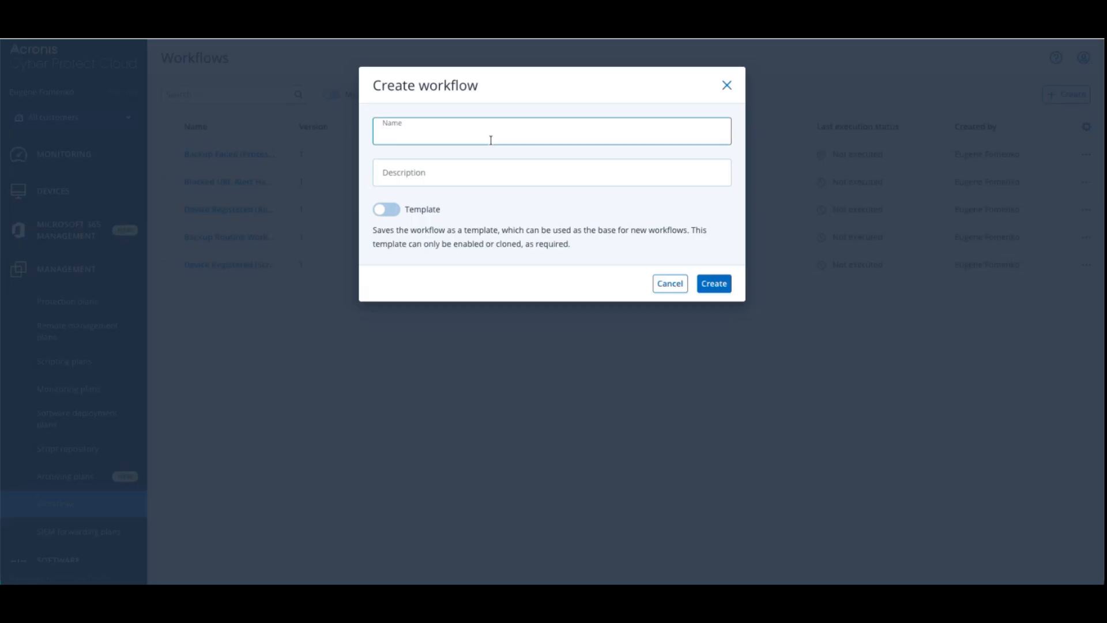
type("Device Registered")
left_click(468, 172)
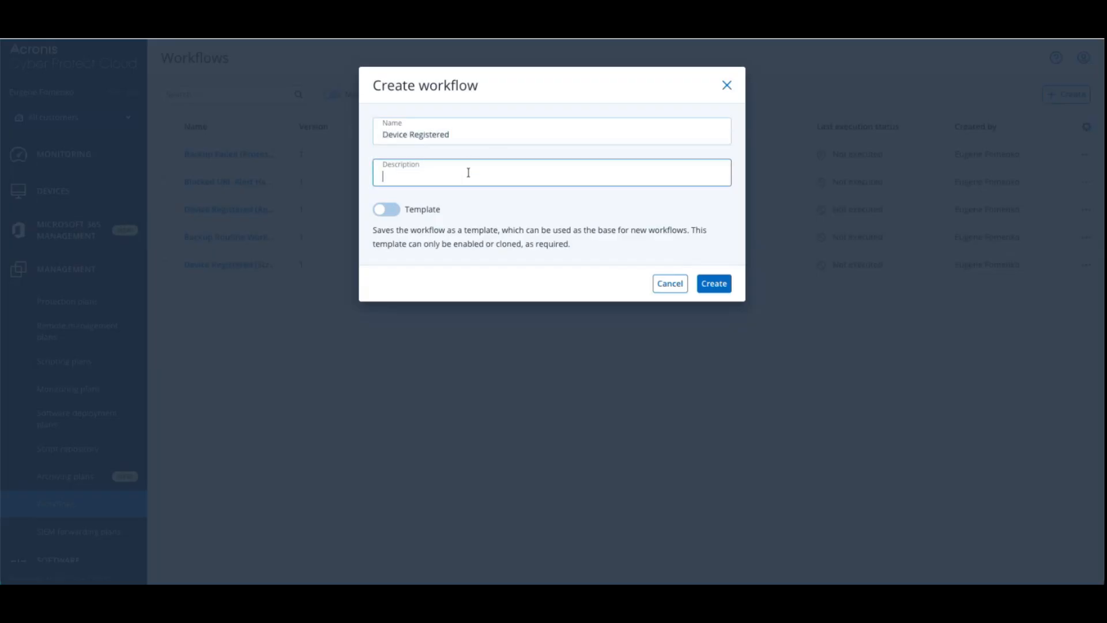
type("Device Registered (Linux Systems)")
left_click(713, 284)
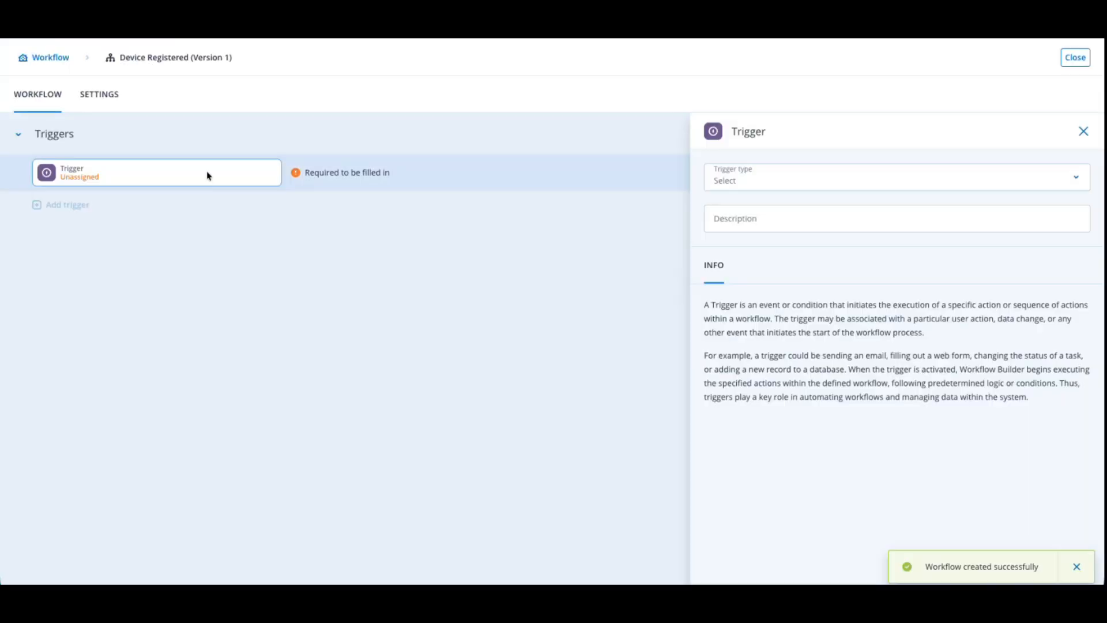
Set the workflow's trigger type to Device registered from the Devices category
left_click(717, 170)
mouse_move(763, 329)
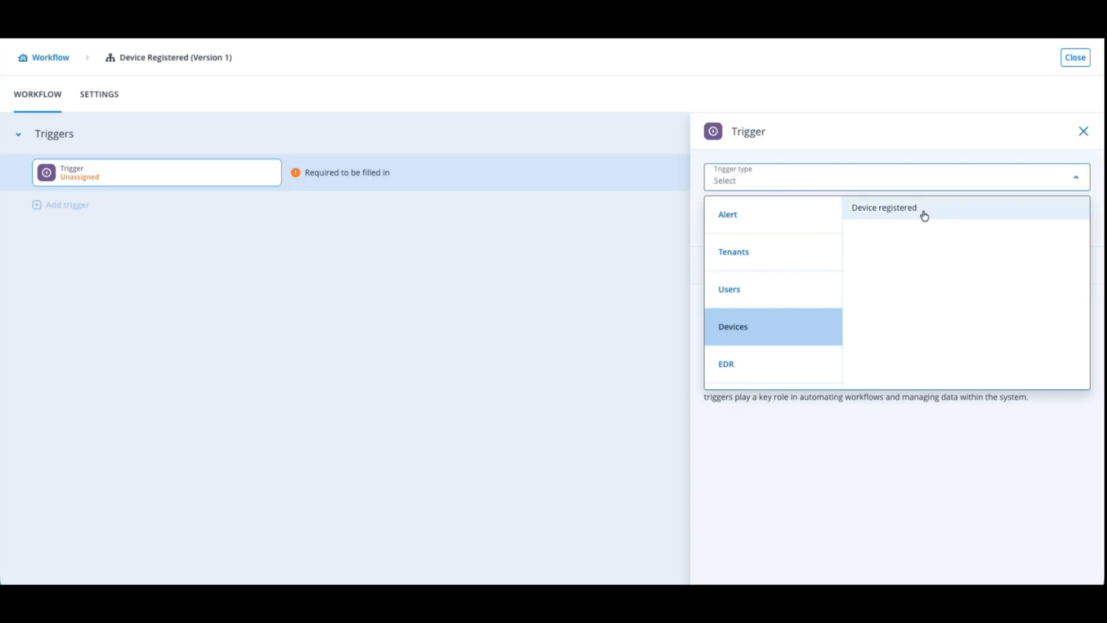
left_click(899, 209)
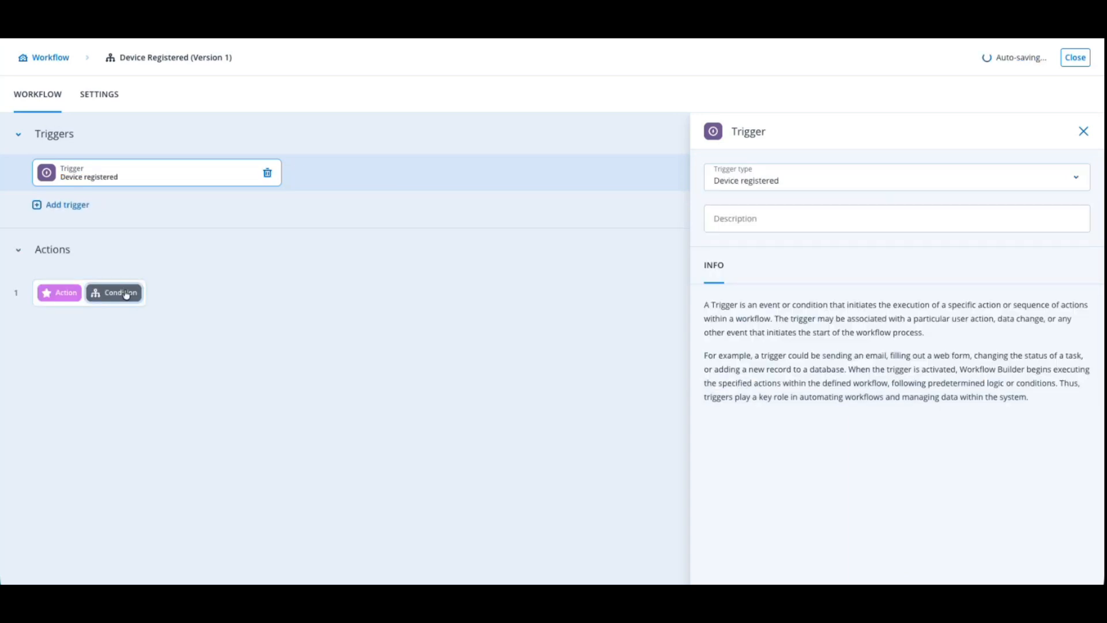
Add a condition whose Path A requires the trigger's Operating System to equal "Linux"
left_click(116, 293)
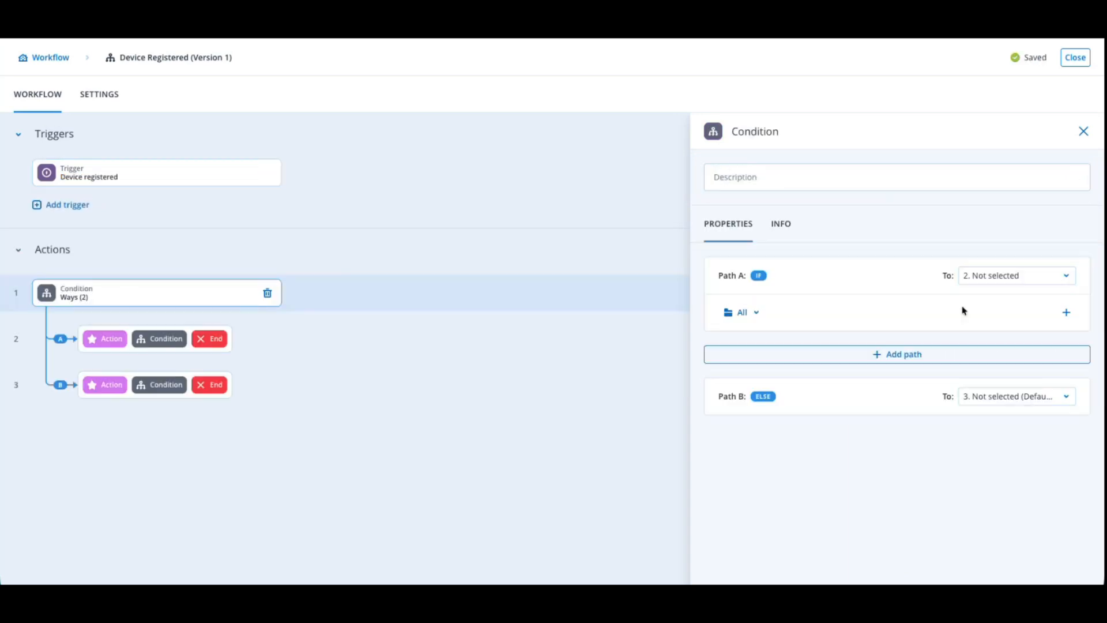
left_click(1064, 312)
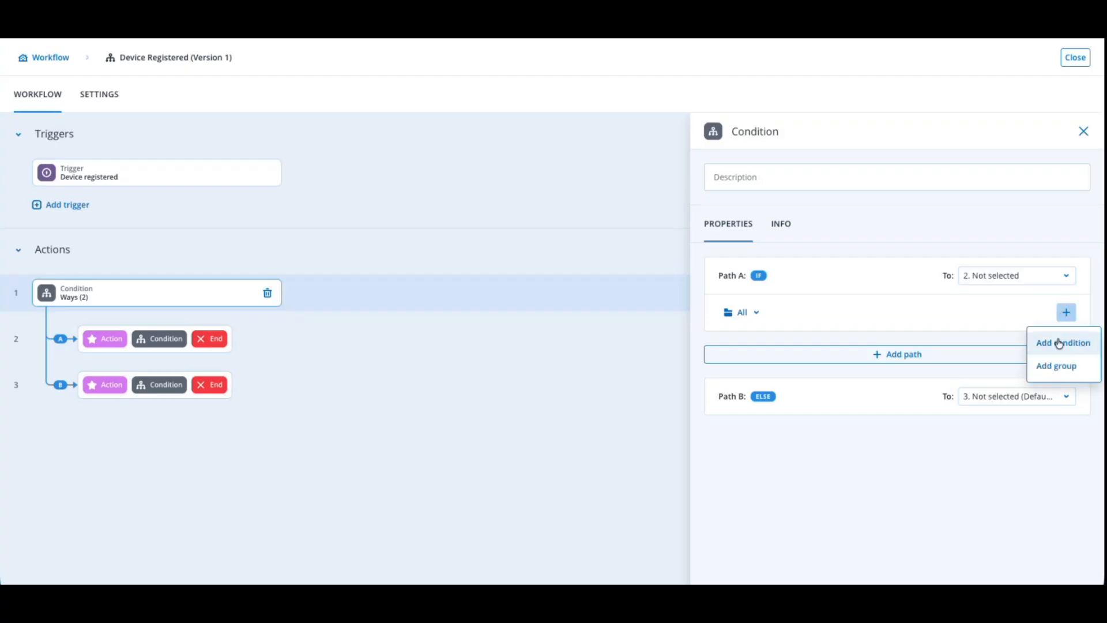
left_click(1059, 343)
left_click(832, 384)
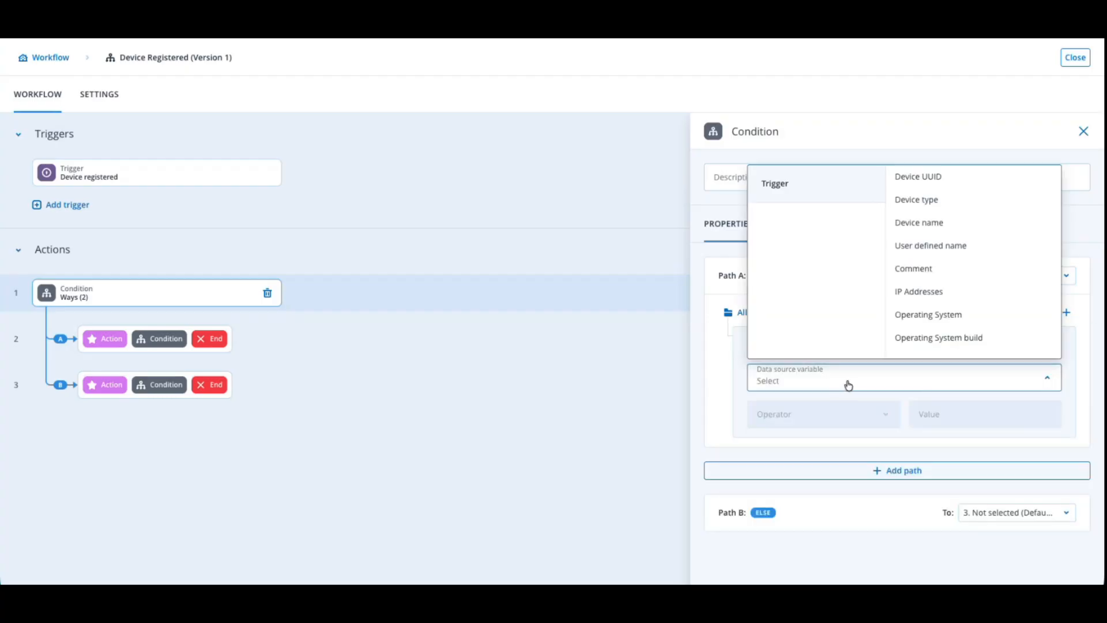
left_click(942, 316)
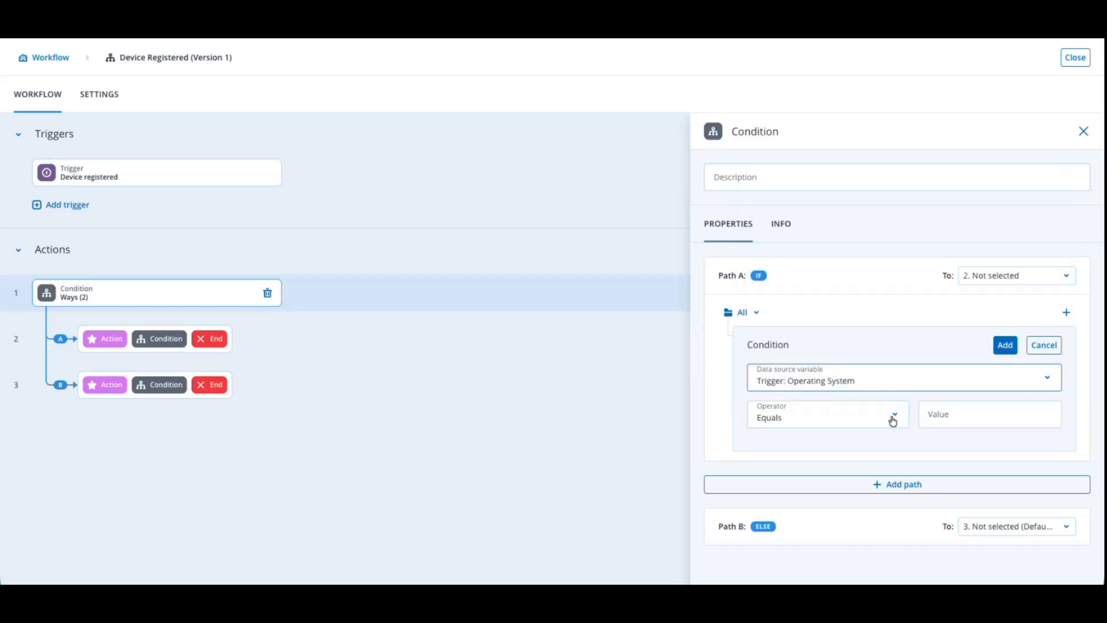
left_click(936, 417)
type("Linux")
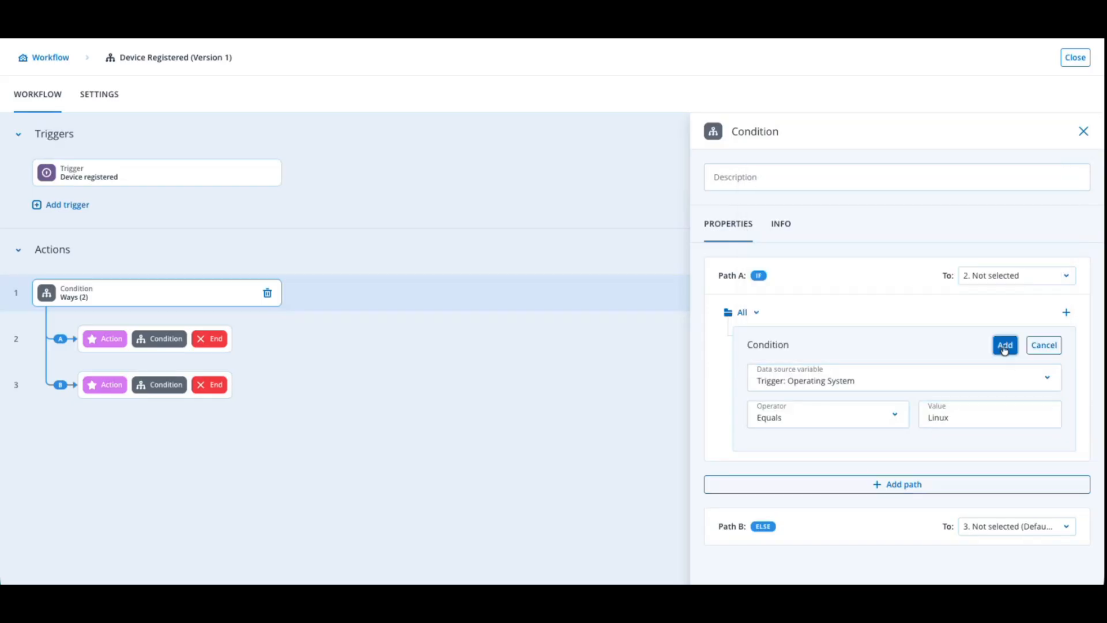
left_click(1005, 345)
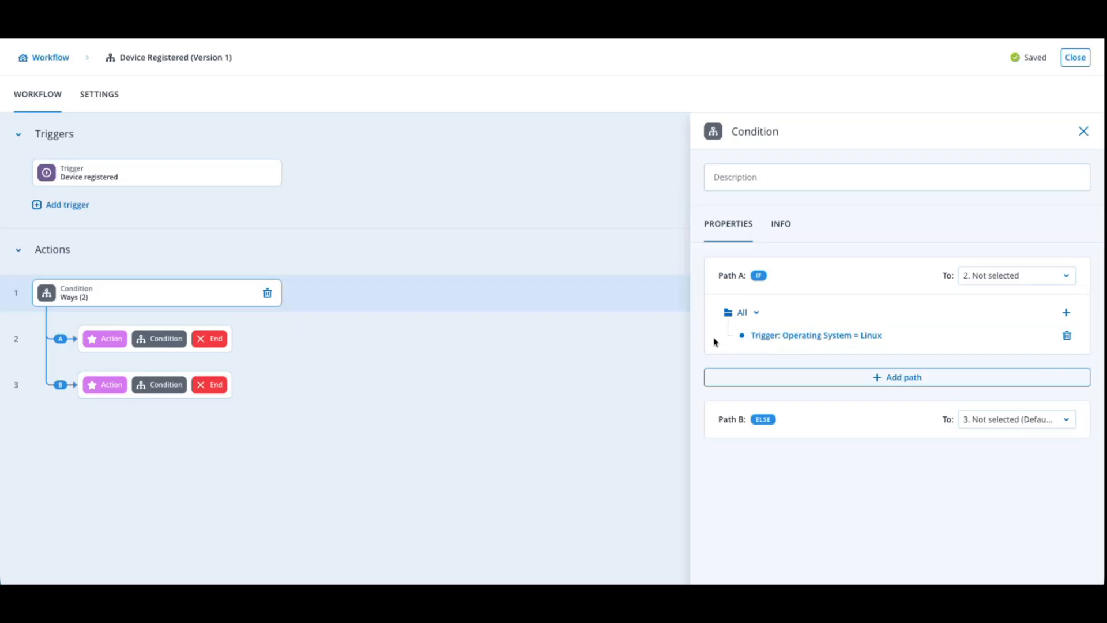
Add an Apply protection plan action on Path A, using the trigger's Device UUID as workload and "New protection plan" as the plan
left_click(105, 339)
left_click(745, 181)
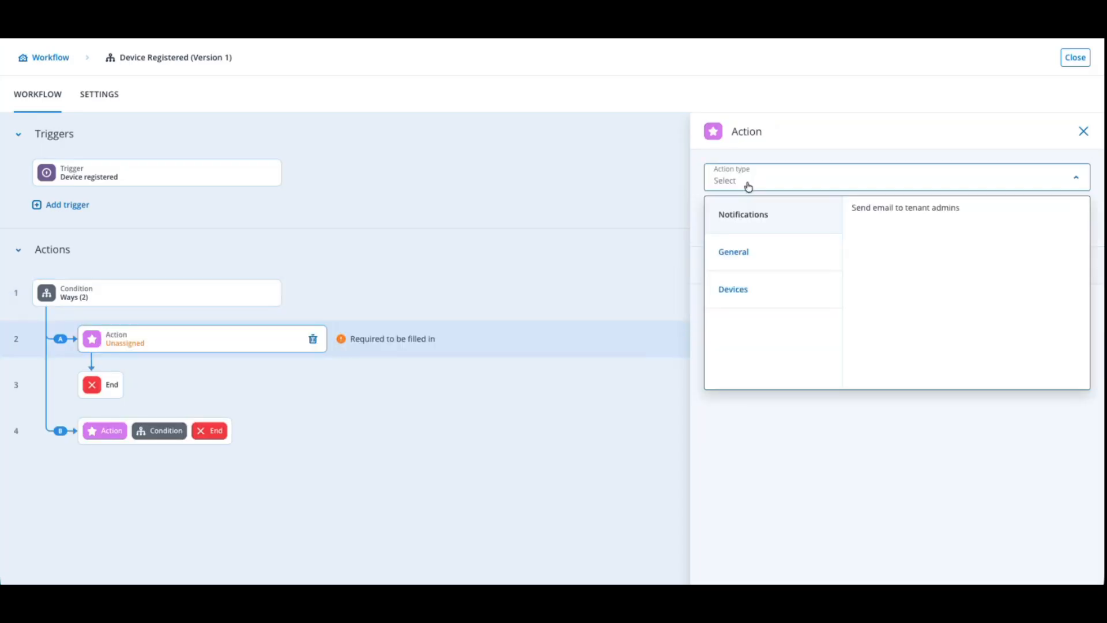
left_click(763, 292)
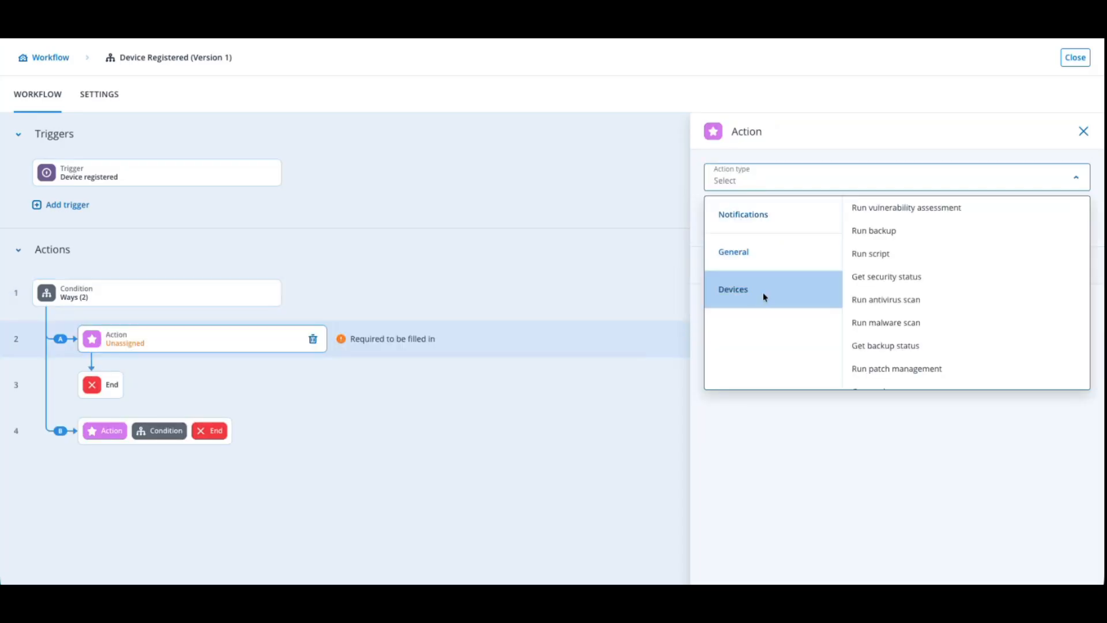
scroll(1003, 309, "down", 1)
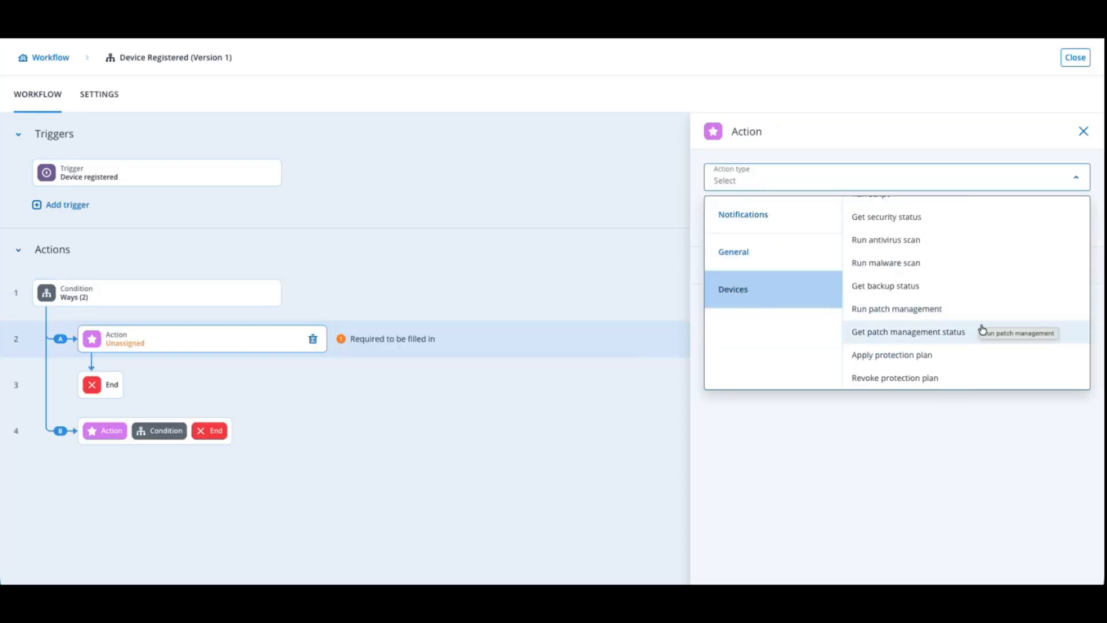
left_click(937, 354)
left_click(937, 356)
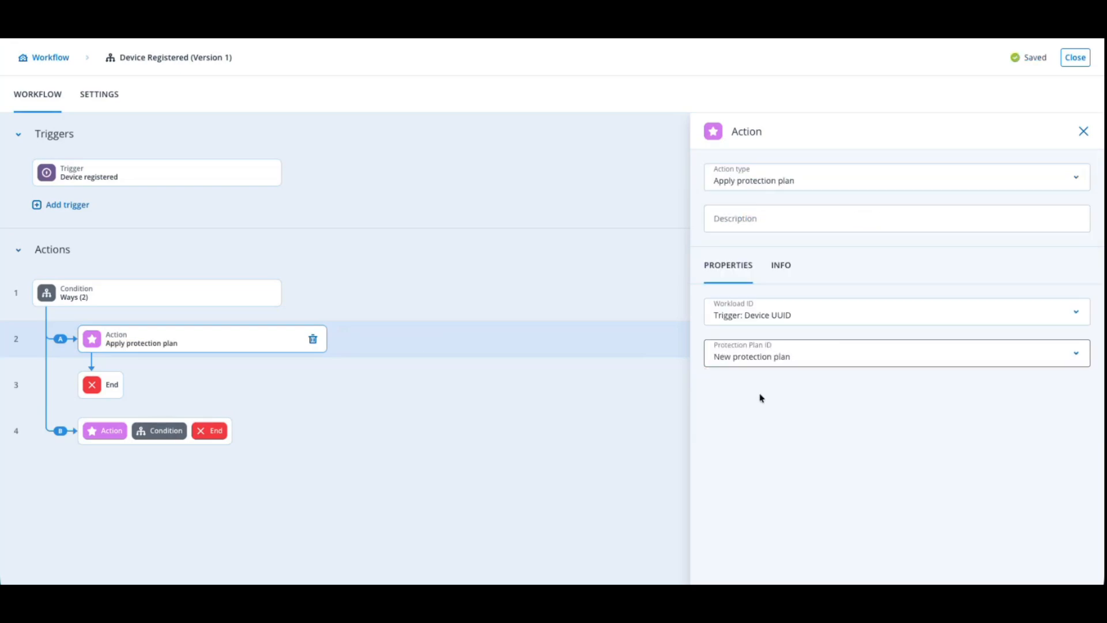
Add a Run backup action for the trigger's Device UUID after the Apply protection plan action
left_click(759, 394)
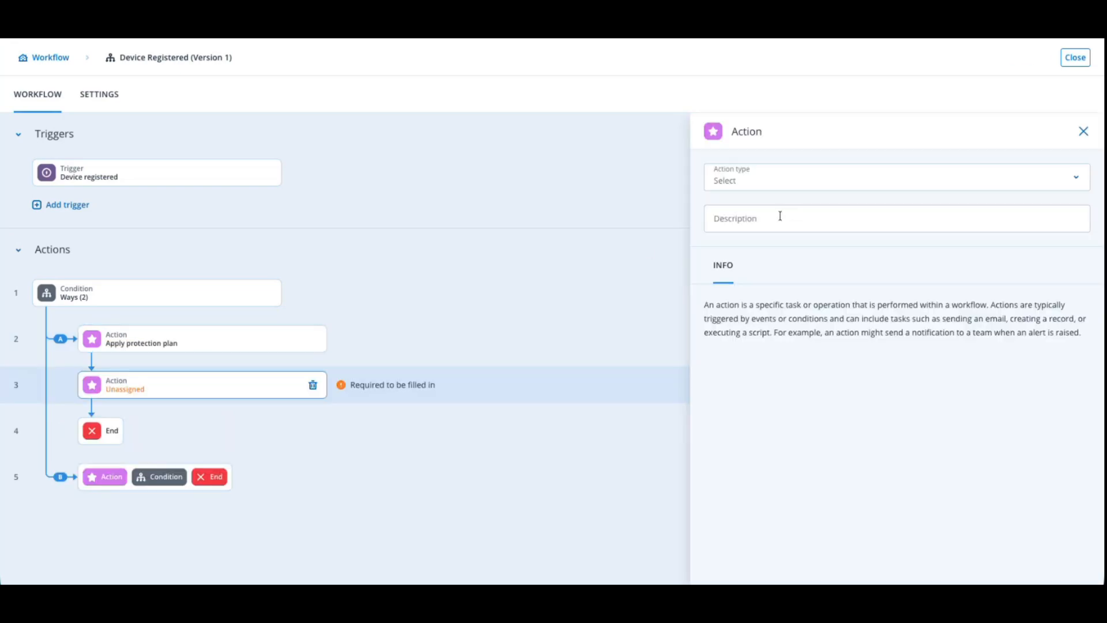
left_click(778, 181)
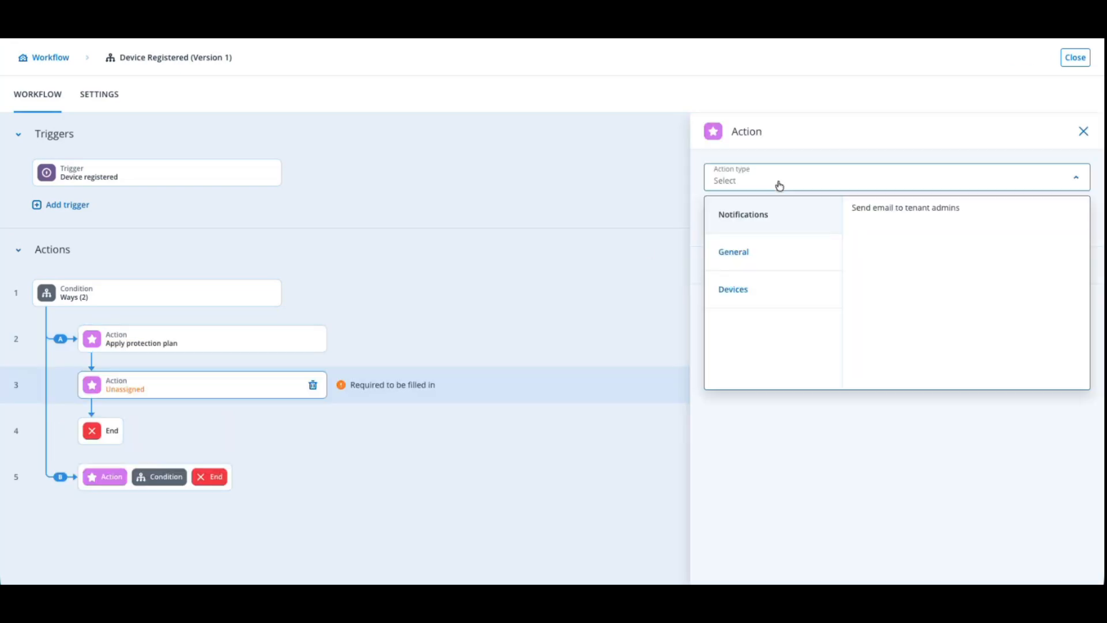
left_click(744, 292)
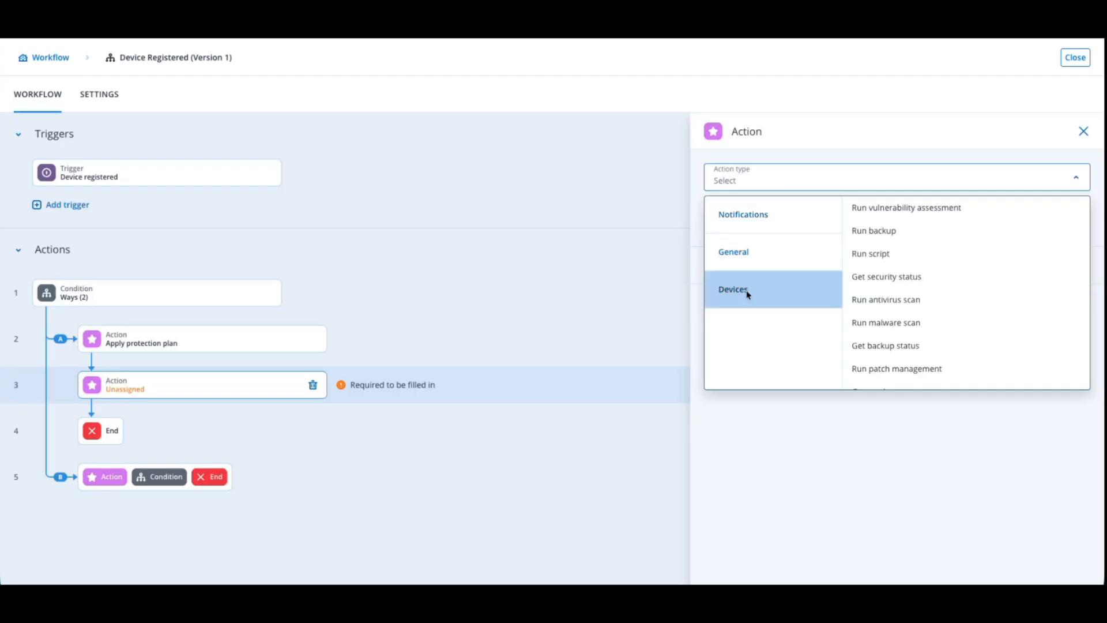
left_click(894, 232)
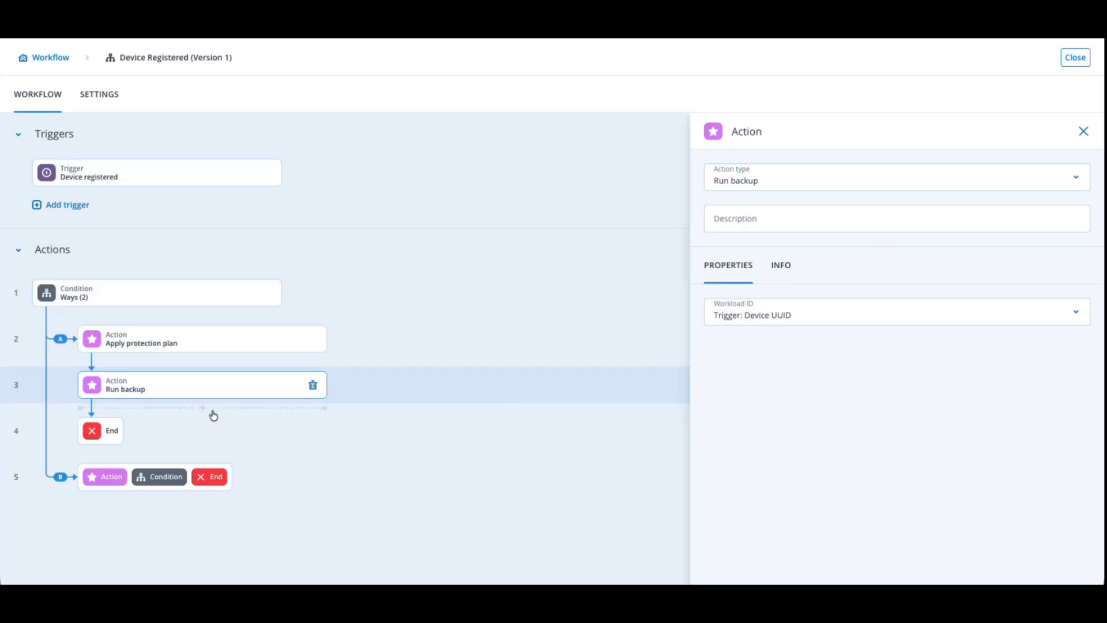
Add a Run vulnerability assessment action for the trigger's Device UUID after the Run backup action
left_click(202, 410)
left_click(105, 430)
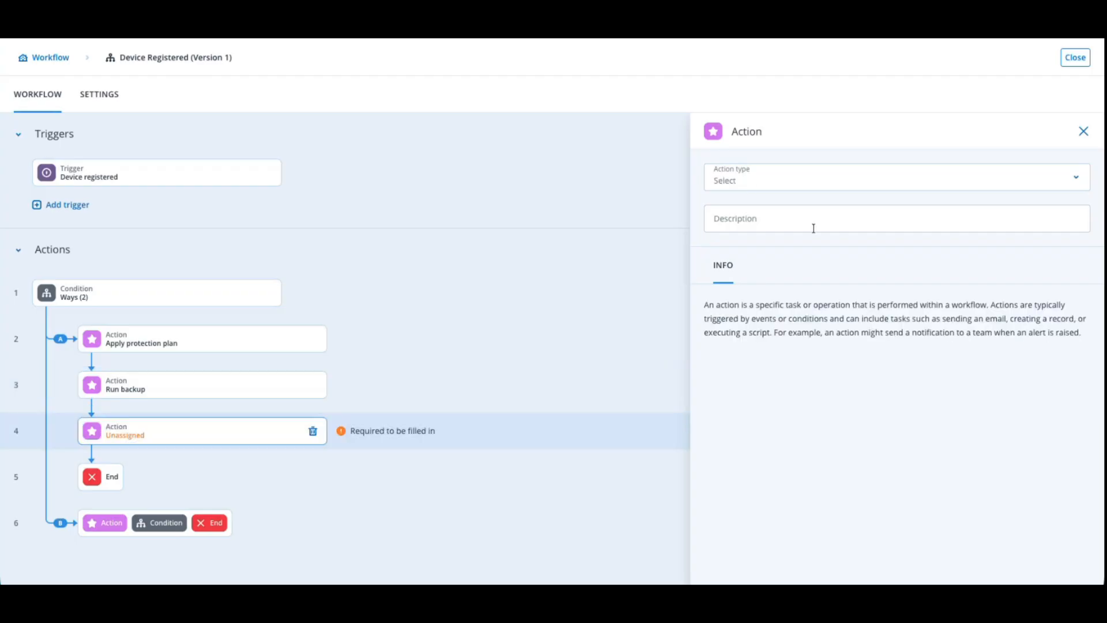
left_click(836, 174)
left_click(734, 288)
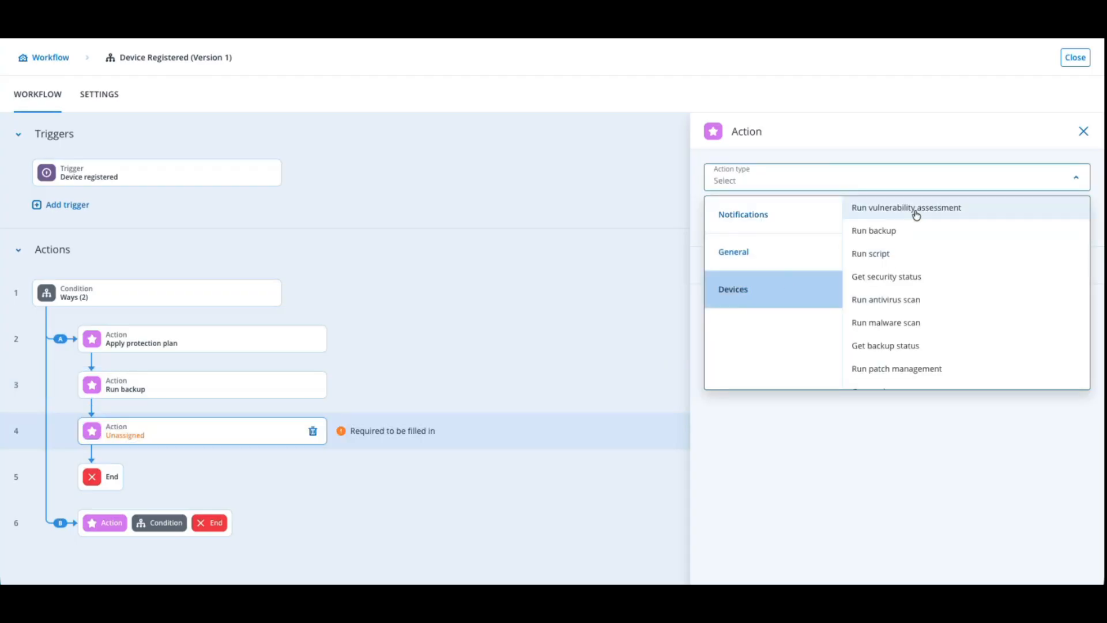
left_click(916, 209)
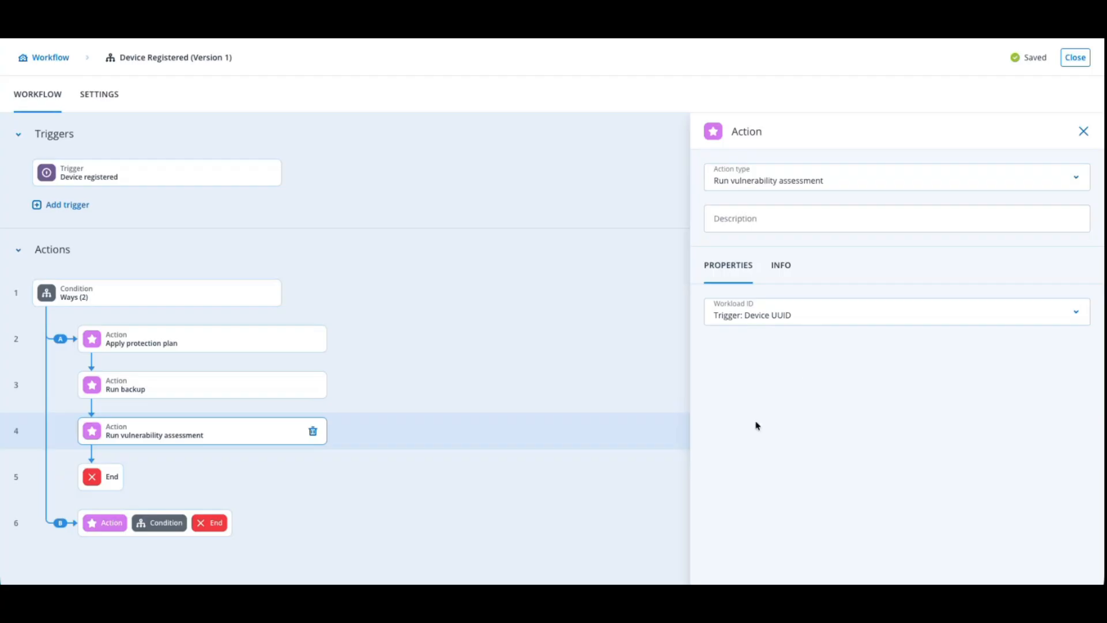
Add a Run malware scan action for the trigger's Device UUID after the vulnerability assessment
left_click(91, 454)
left_click(105, 477)
left_click(837, 180)
left_click(776, 289)
left_click(911, 322)
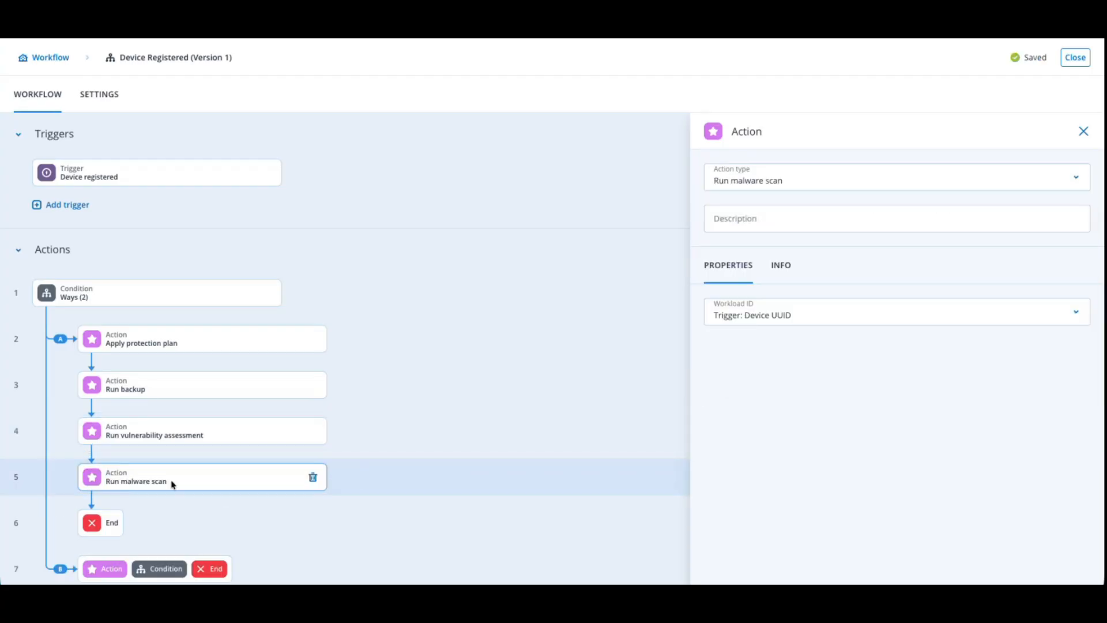
Add a Run patch management action for the trigger's Device UUID after the malware scan
left_click(161, 499)
left_click(107, 521)
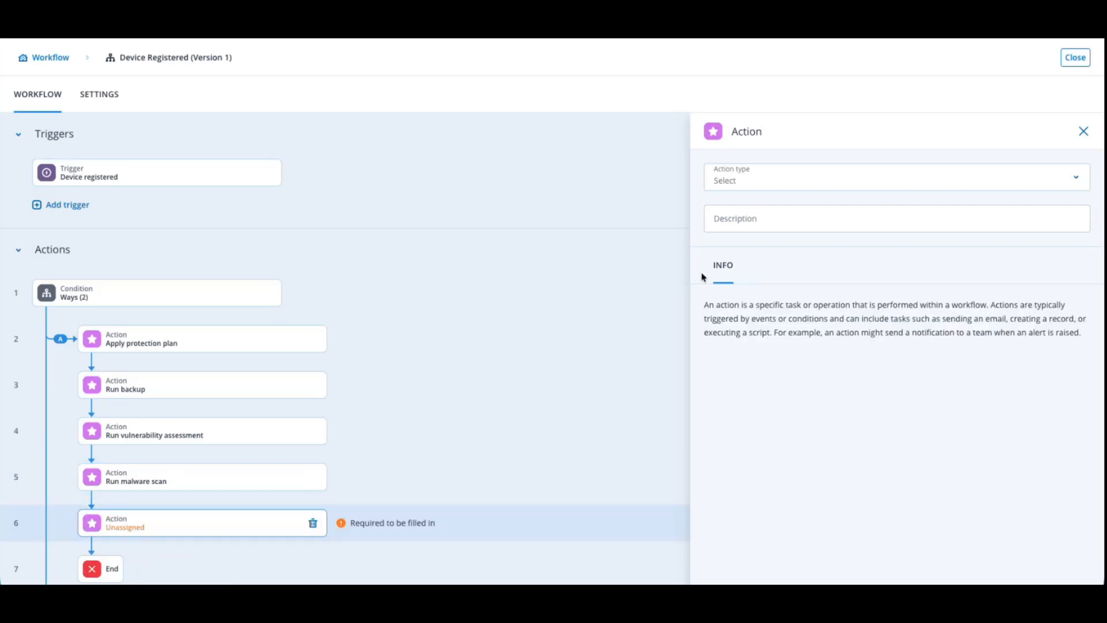
left_click(749, 186)
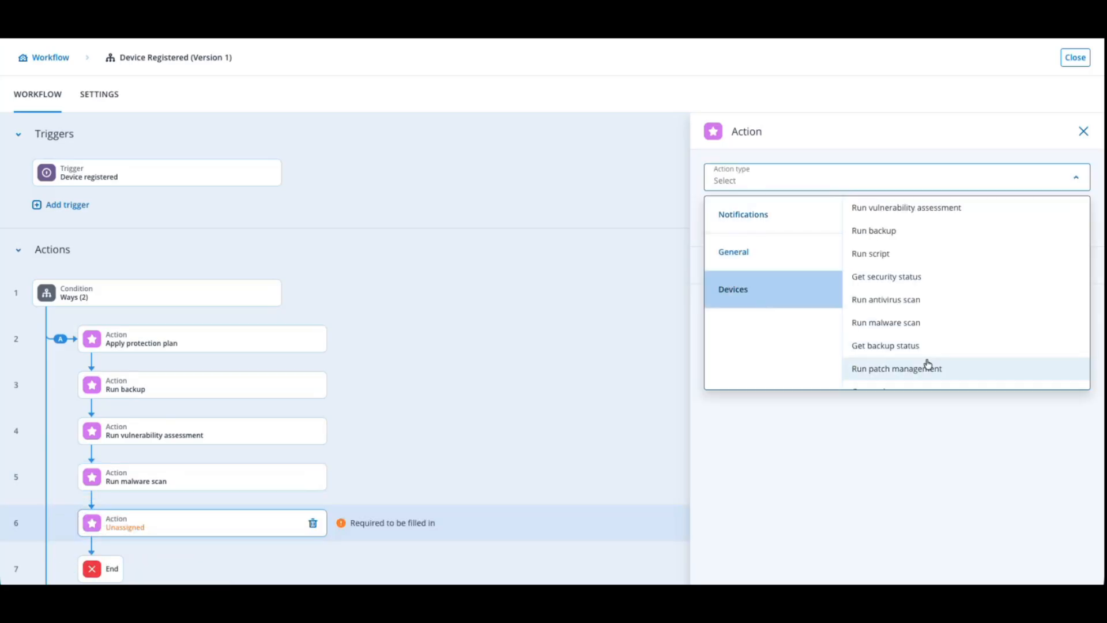
left_click(925, 369)
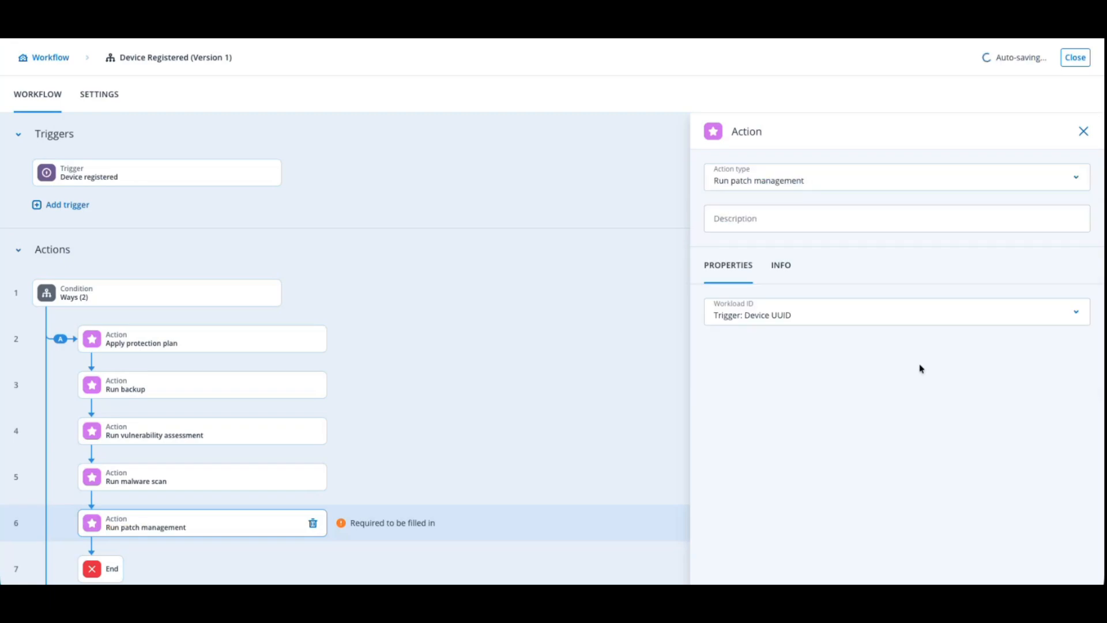
Add a tenant-admin email after patch management with subject "Maintenance Status update on device:" plus Device name, and a body listing the preceding actions' result values
scroll(529, 420, "down", 2)
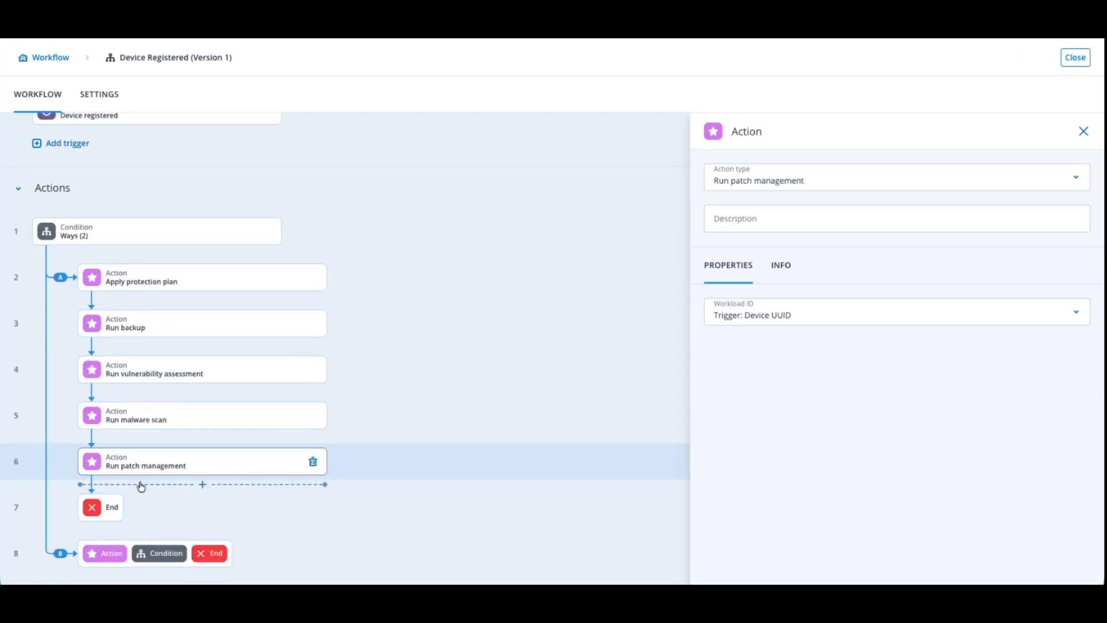
left_click(143, 486)
left_click(109, 506)
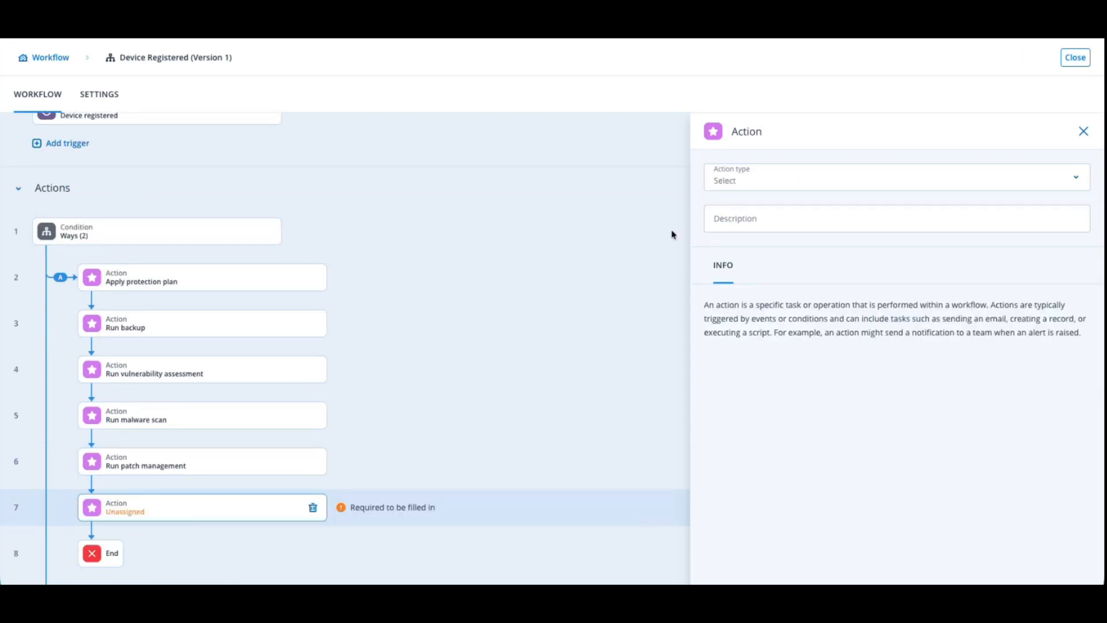
left_click(734, 186)
left_click(888, 214)
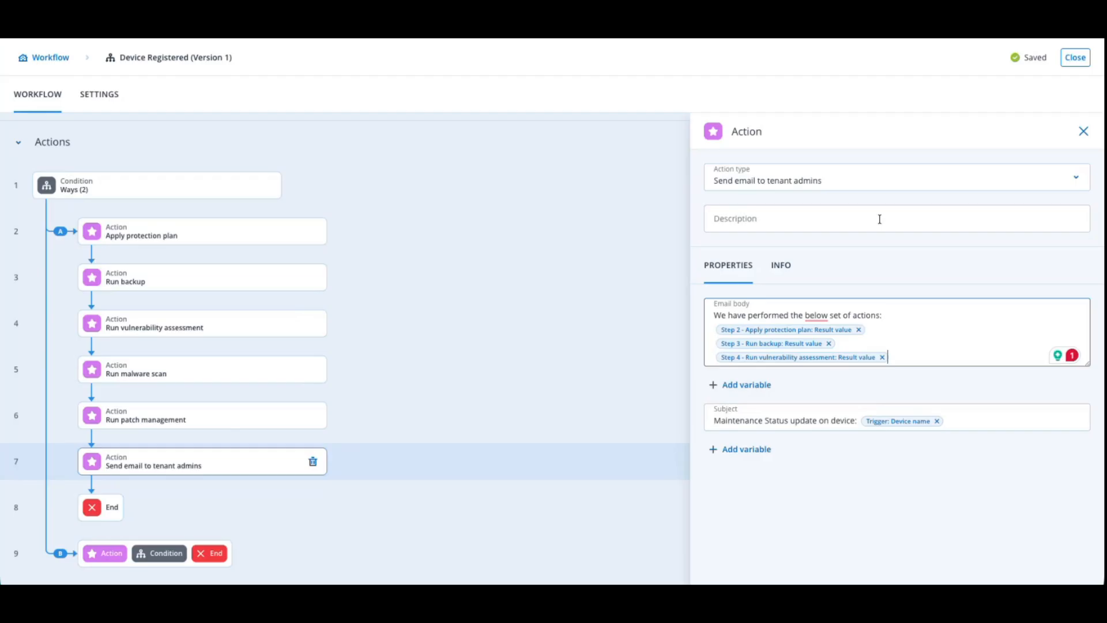
key("Escape")
Add a tenant-admin email on Path B, subject "Non Linux Operation System", body "No actions are required for" Device name and IP Addresses, and close the workflow
left_click(107, 553)
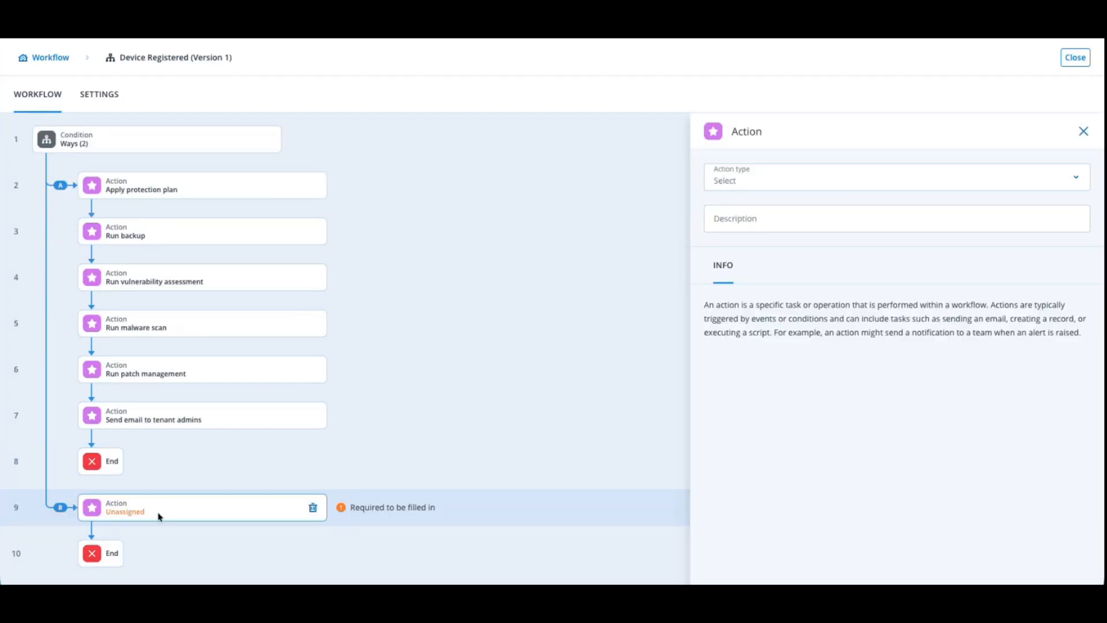
left_click(733, 176)
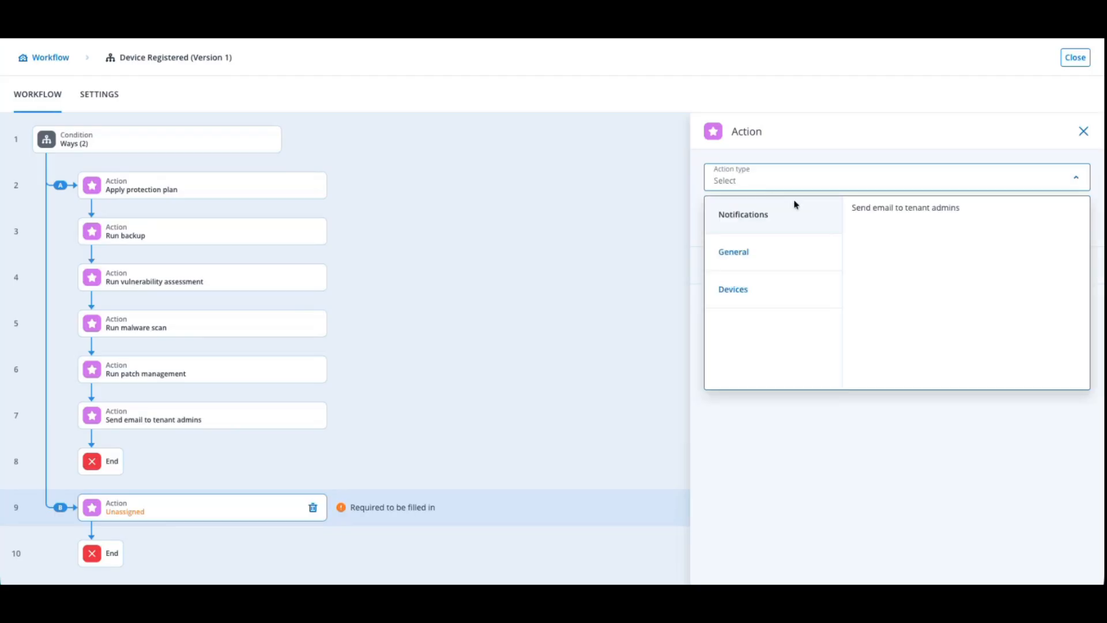
left_click(905, 208)
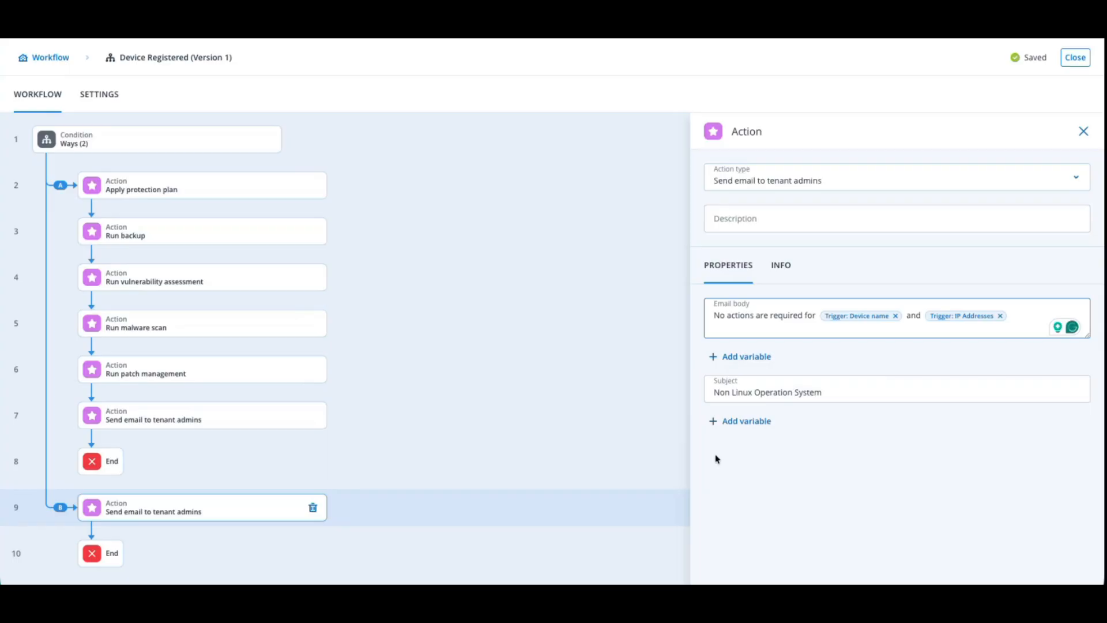
left_click(1081, 132)
left_click(1075, 57)
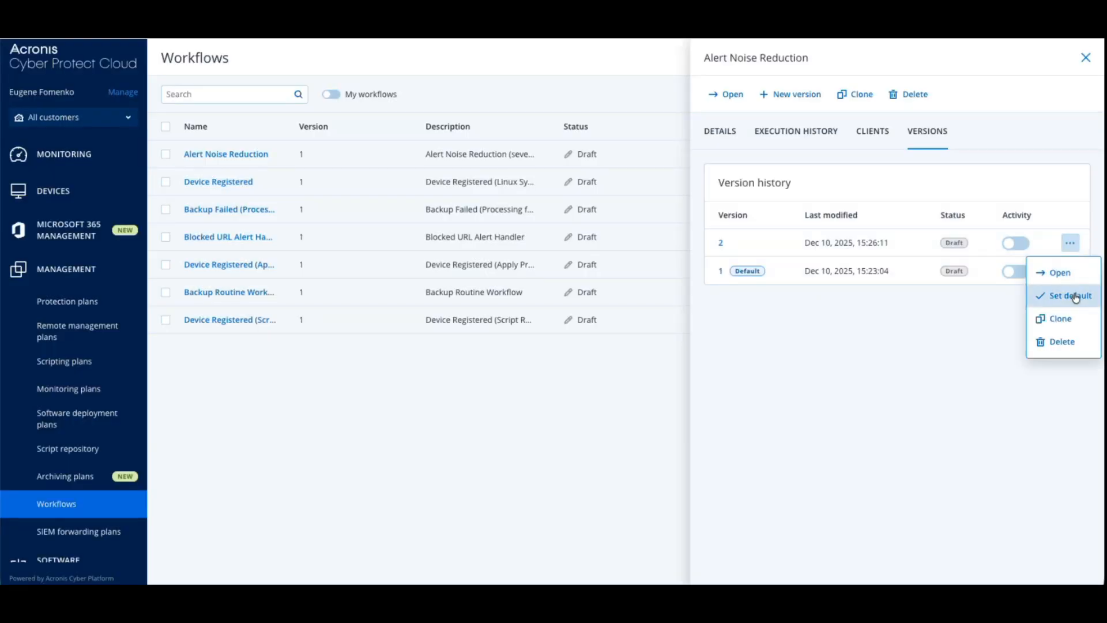
Open client management for the Alert Noise Reduction workflow and expand the top-level tenant to list its clients
left_click(1064, 292)
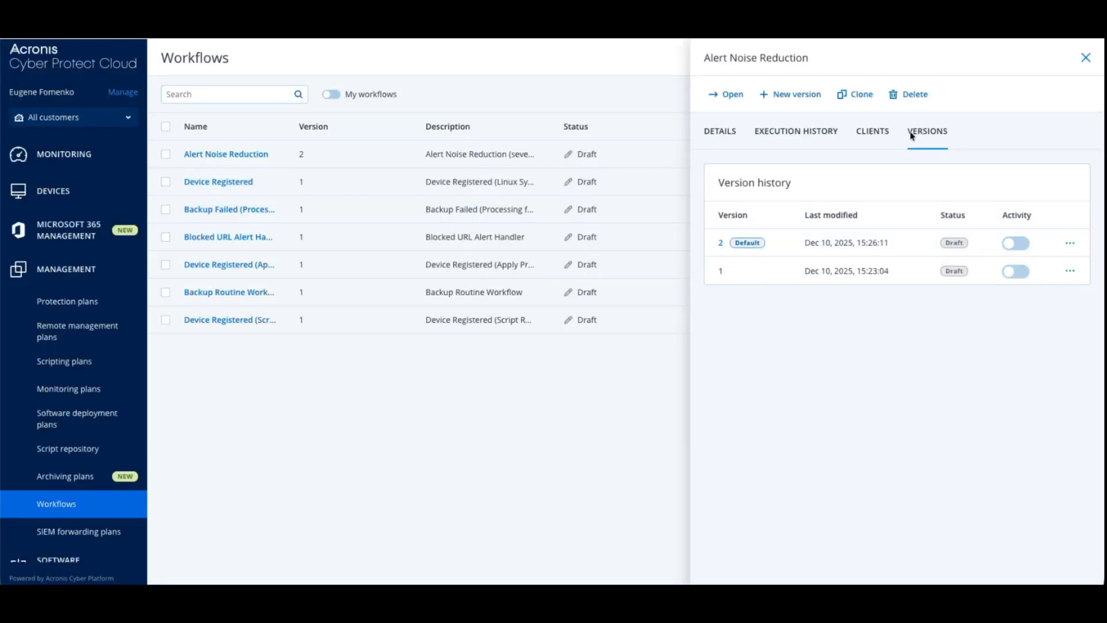
left_click(874, 131)
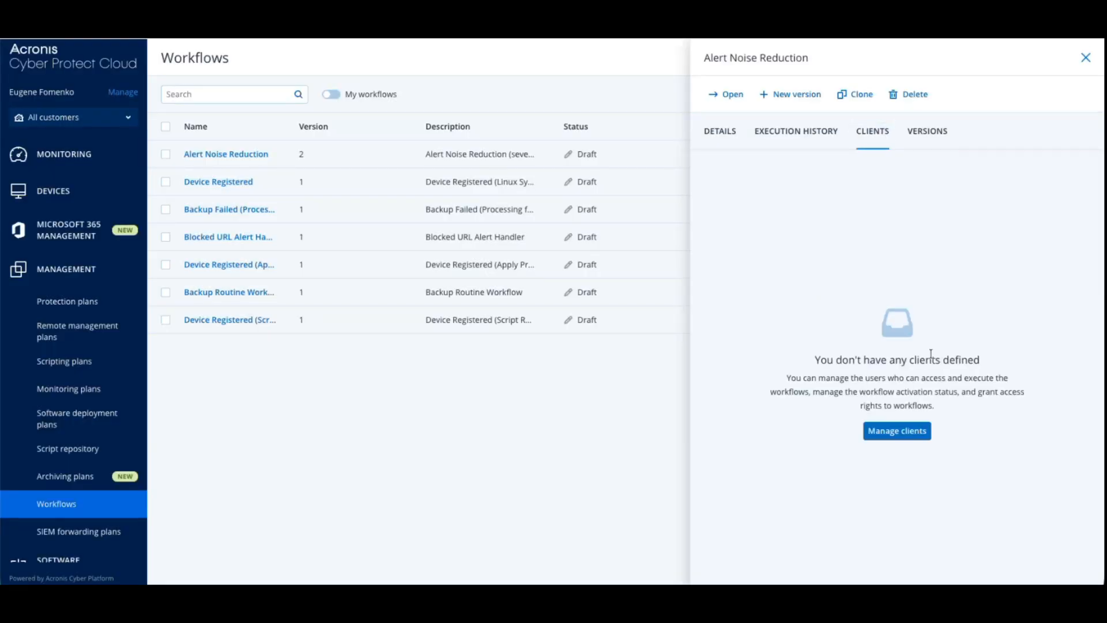
left_click(916, 438)
left_click(319, 192)
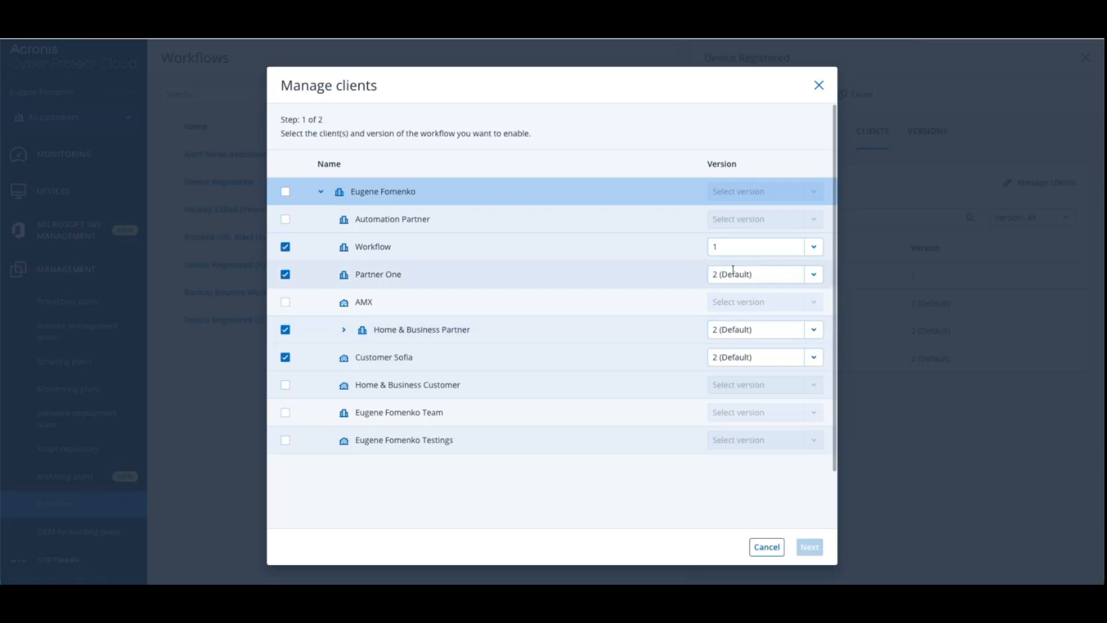
For the Device Registered workflow, assign version 2 (Default) to client Workflow, enable client AMX with version 1, and save the client changes
left_click(812, 249)
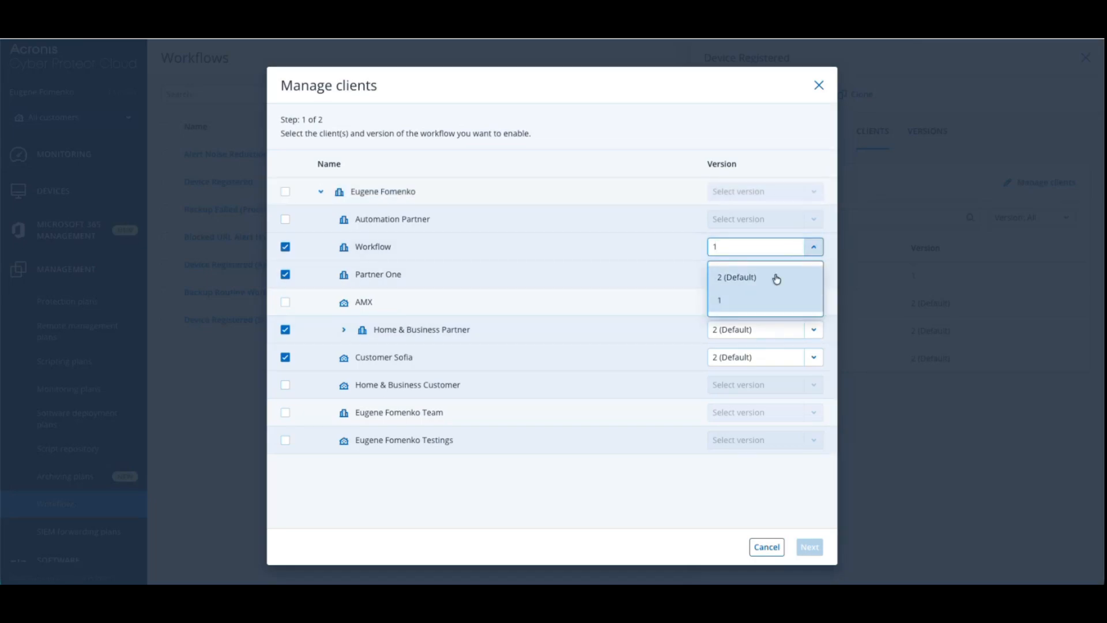
left_click(776, 277)
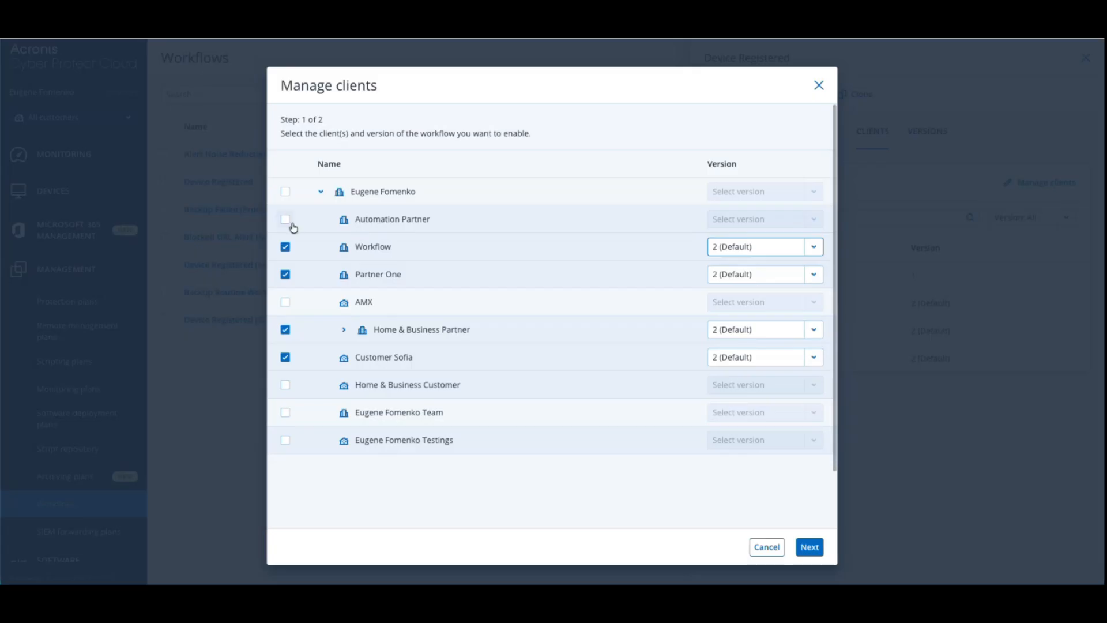
left_click(285, 302)
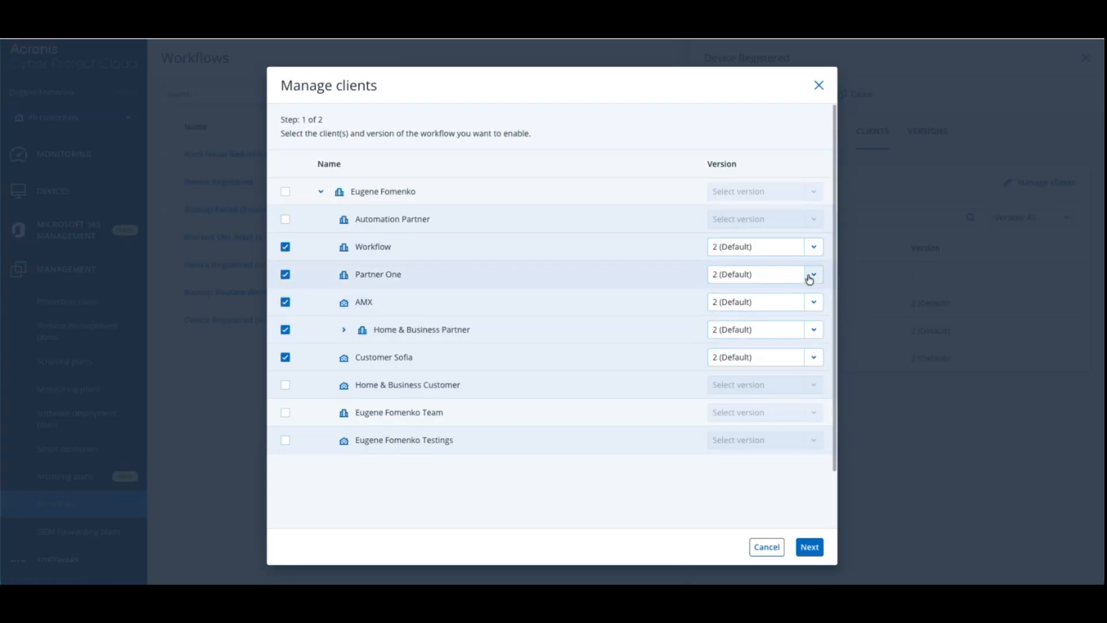
left_click(817, 304)
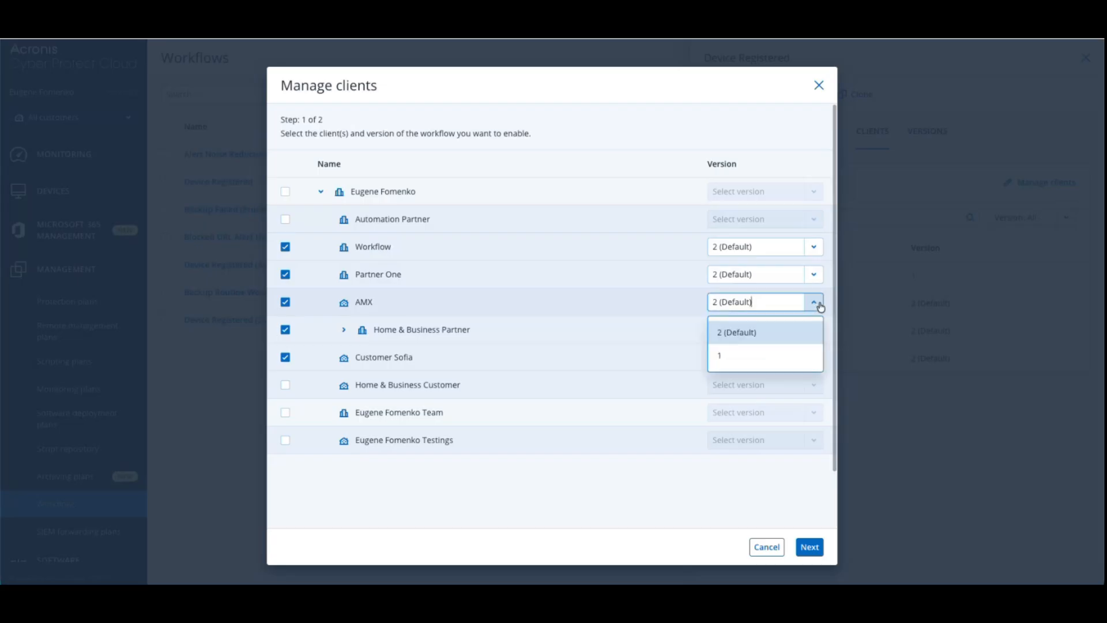
left_click(758, 354)
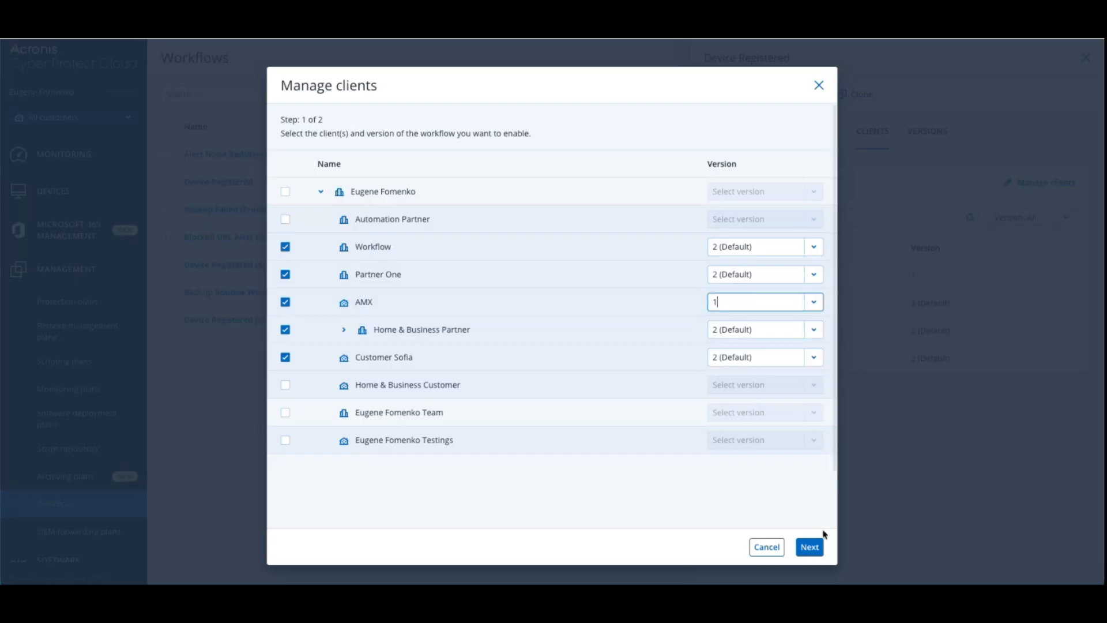
left_click(818, 545)
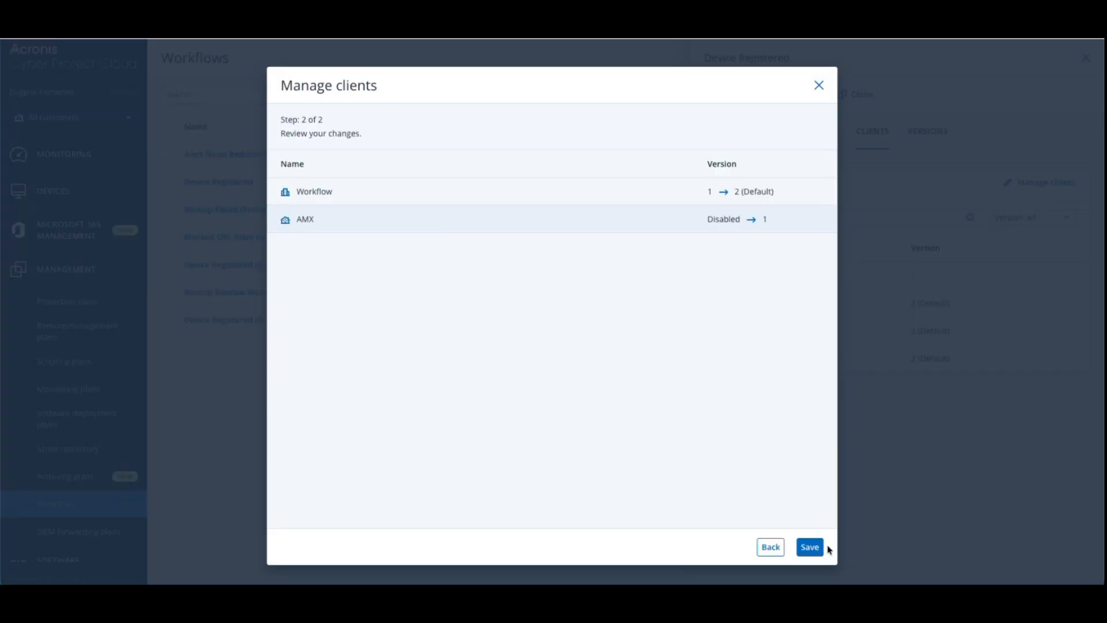
left_click(814, 549)
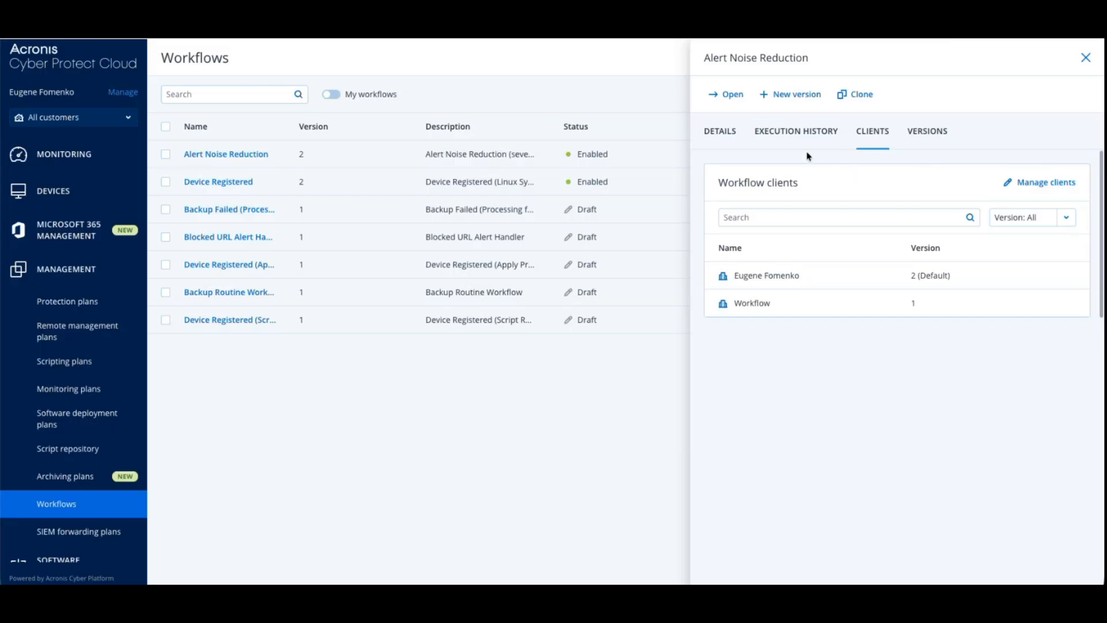
Review the Alert Noise Reduction workflow's last execution details, execution history and assigned clients
left_click(718, 132)
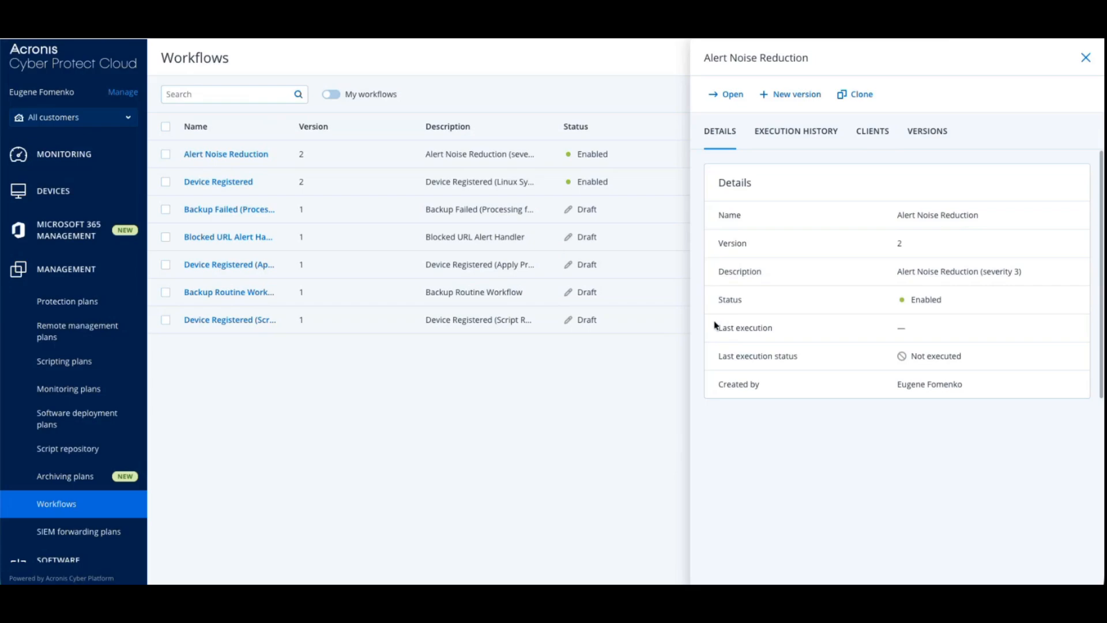
left_click_drag(716, 327, 808, 331)
left_click_drag(715, 357, 976, 361)
left_click(804, 133)
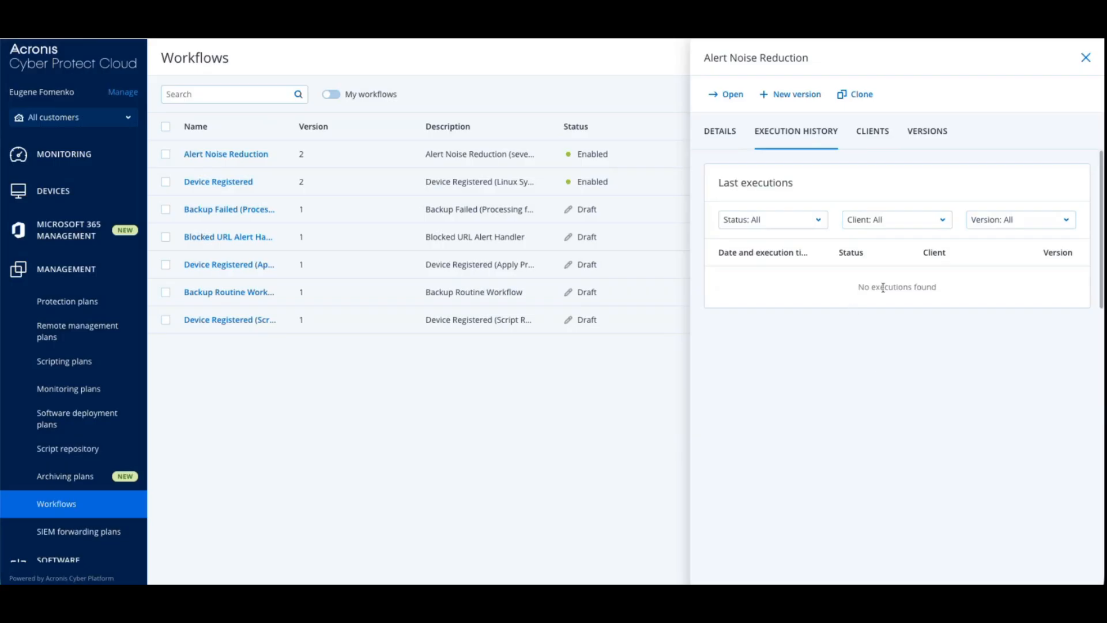
left_click(868, 131)
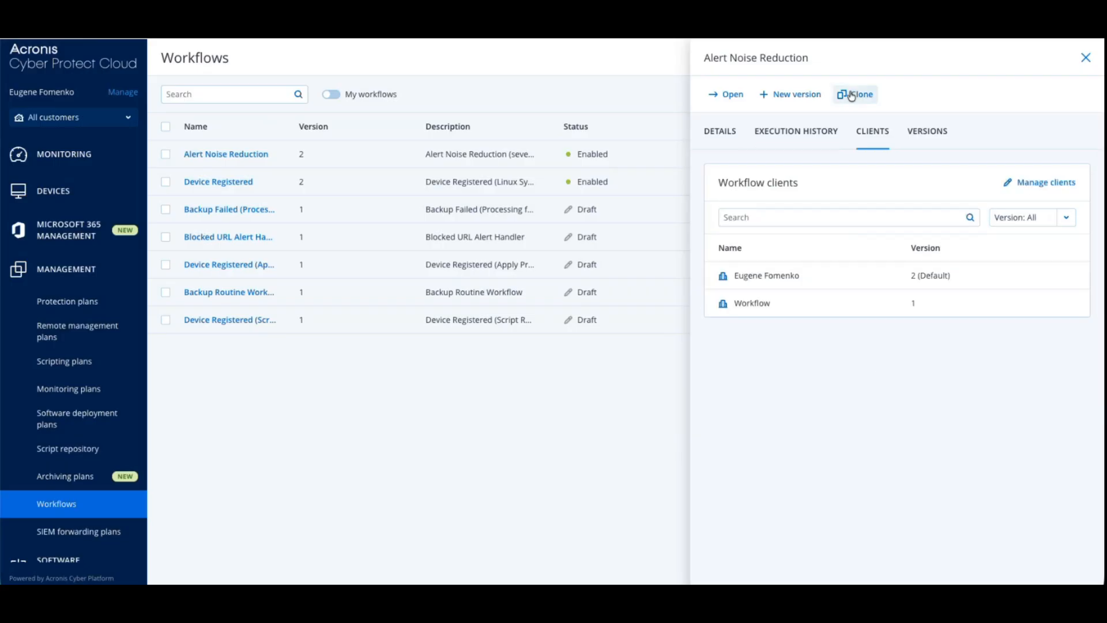